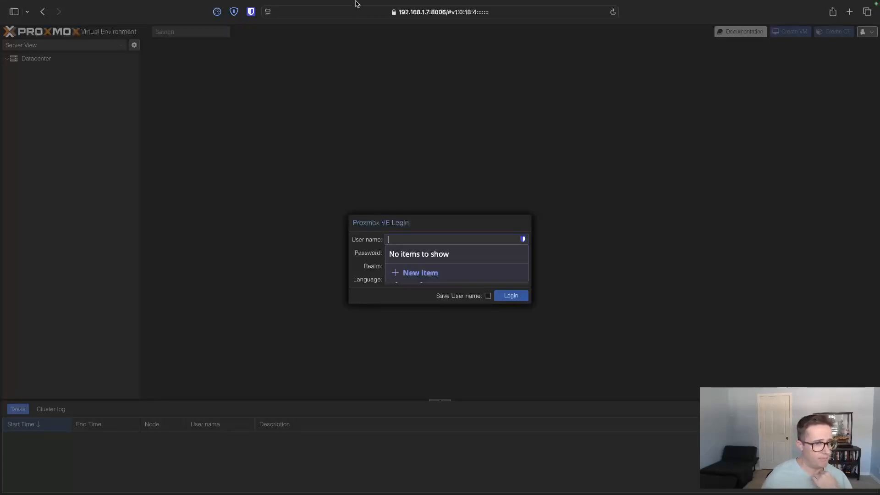
- Log in to Proxmox VE with the user name root and the account password
mouse_move(356, 4)
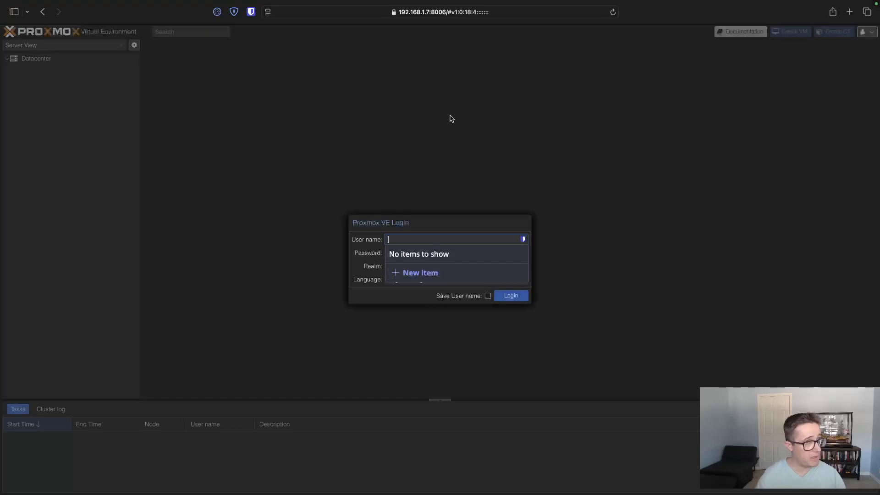
text(root)
key(Tab)
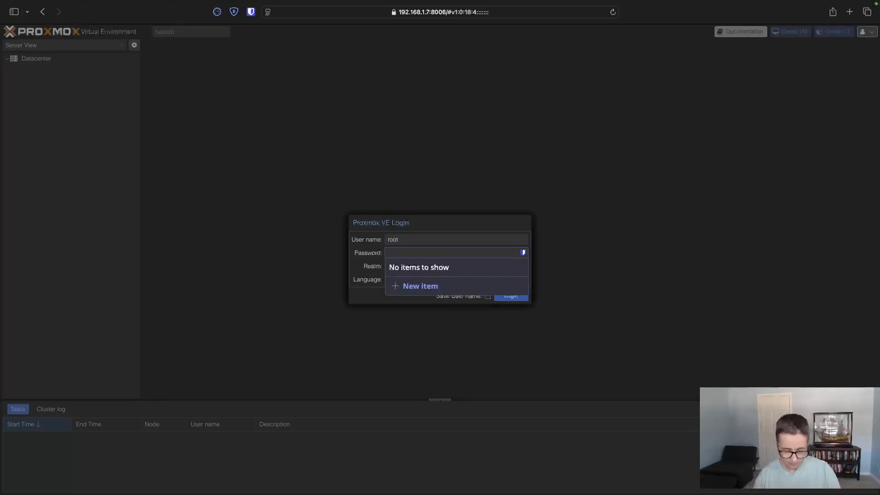
text(••••••••••)
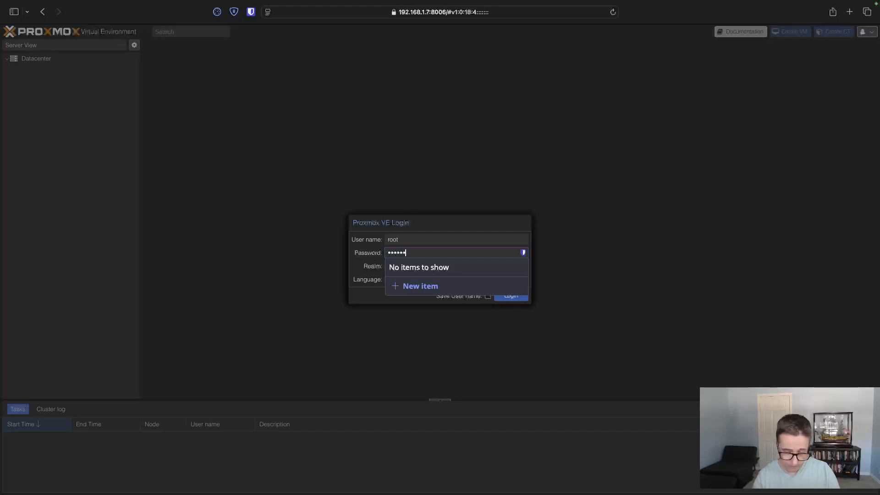
text(••••)
key(Return)
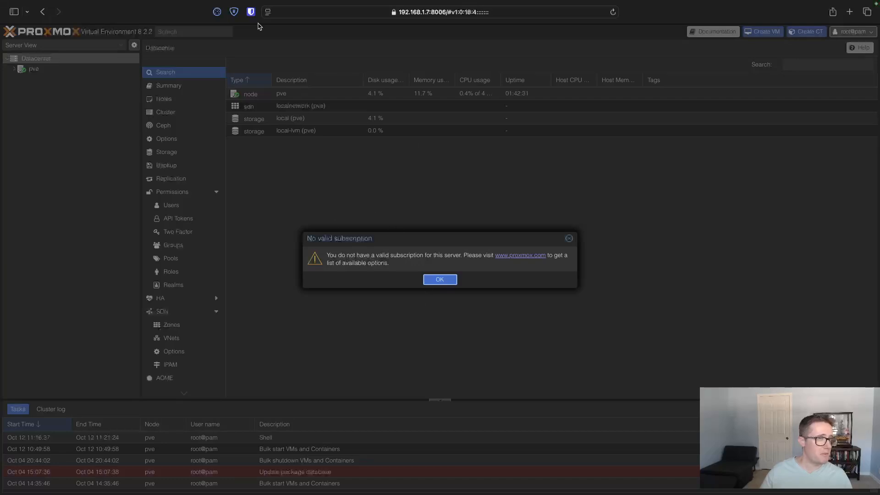
- Reload the Proxmox web interface and open the shell of the pve node
click(612, 12)
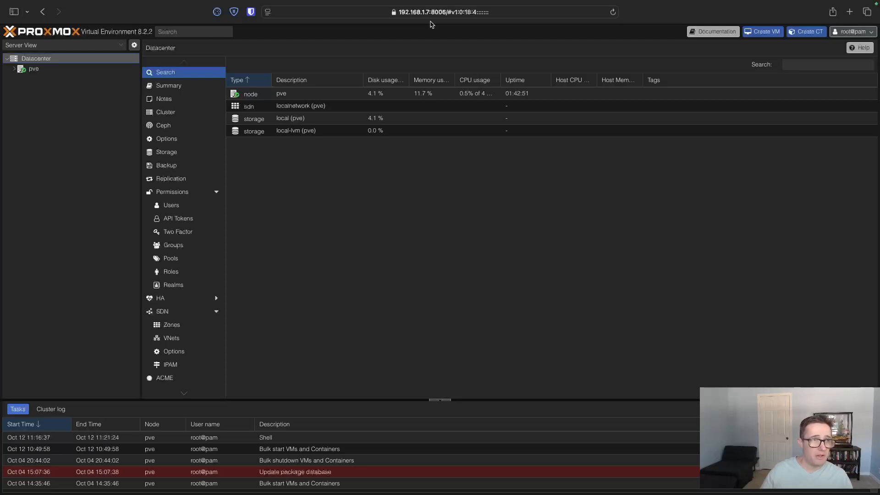
click(37, 70)
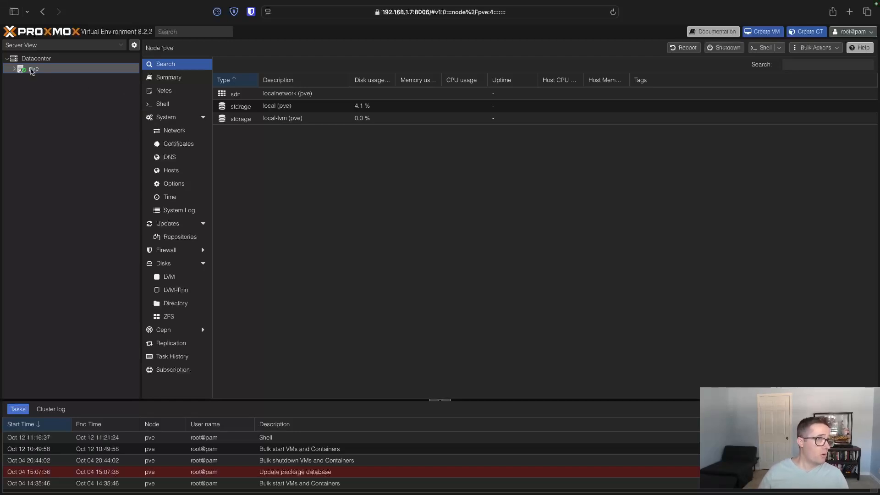
click(165, 107)
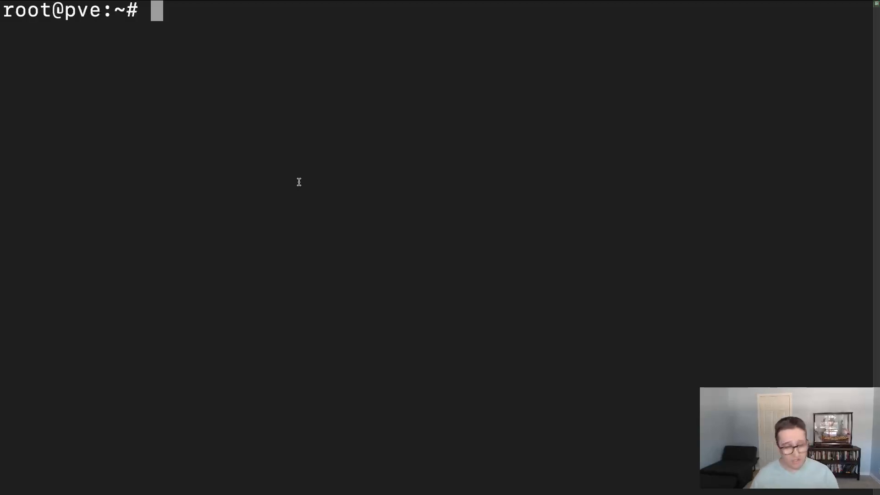
- Install the vim package with apt, and clear the terminal output
text(apt )
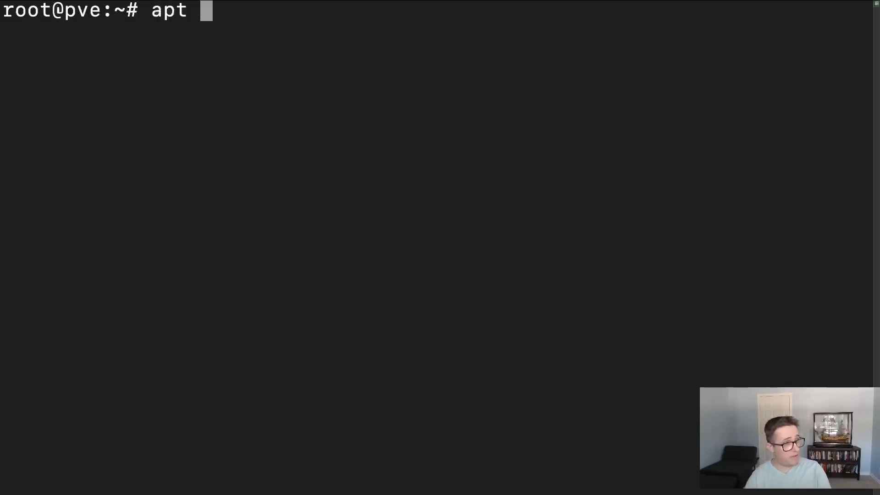
text(install )
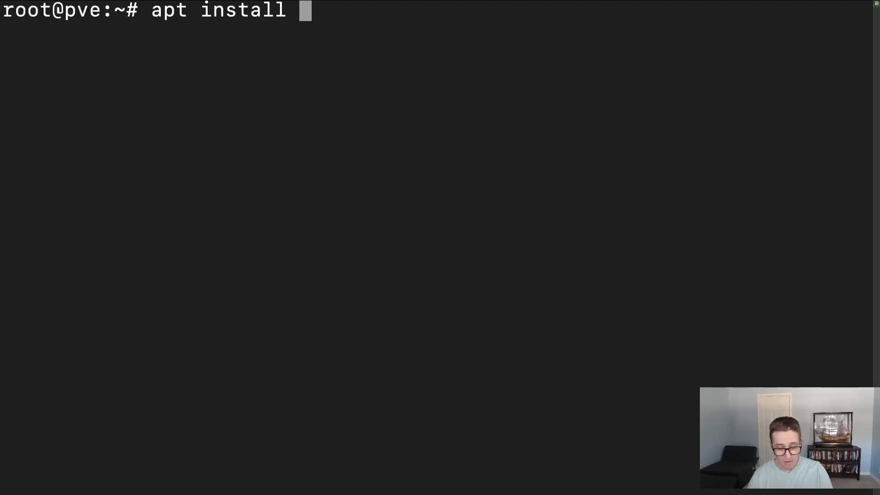
text(vim)
key(Return)
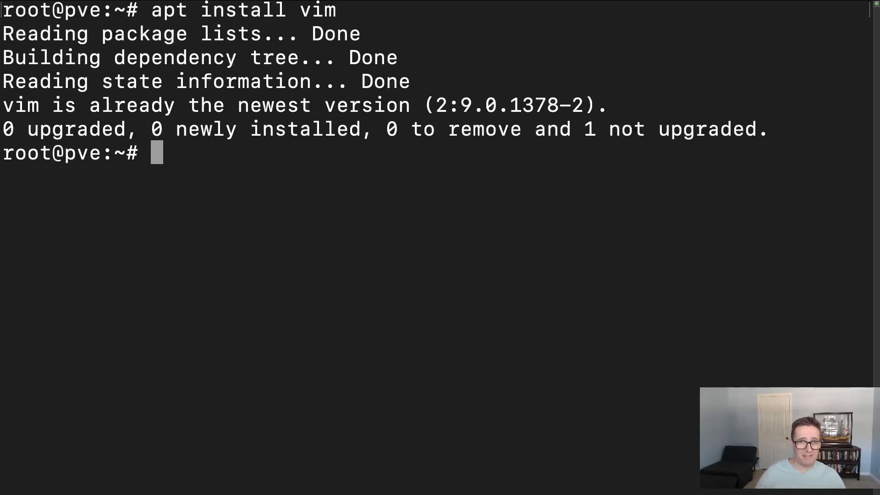
text(clear)
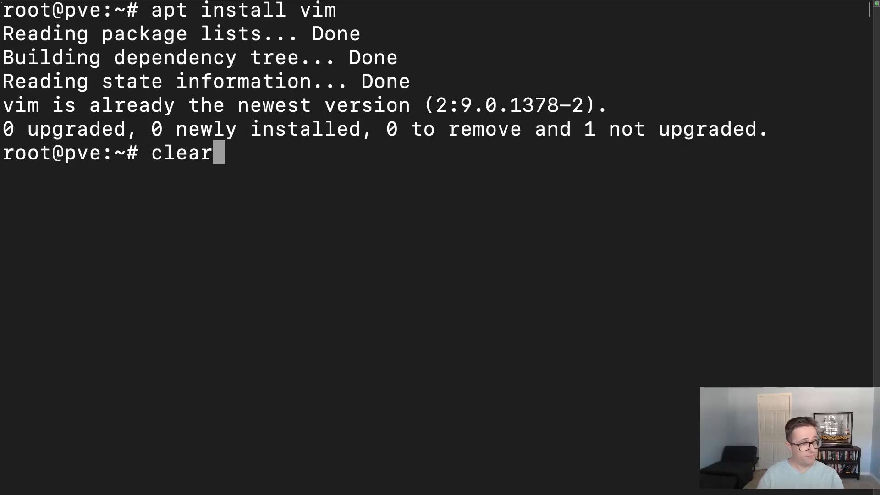
key(Return)
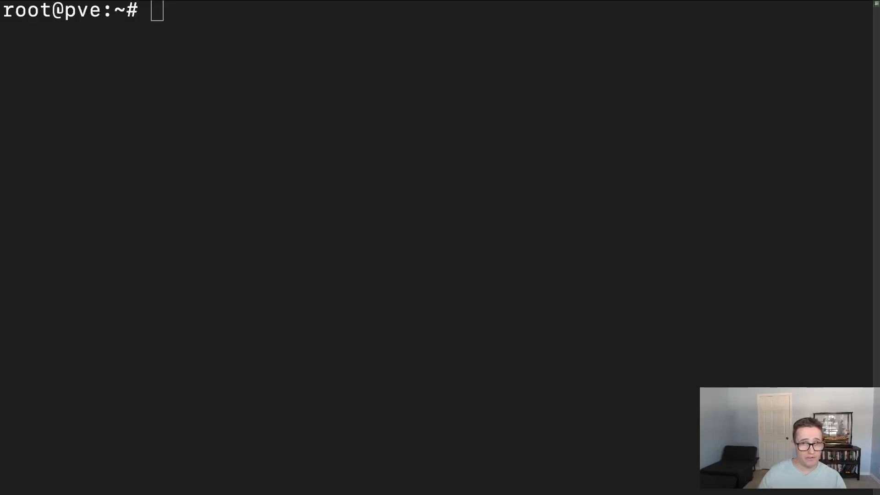
- Change to the directory /usr/share/javascript/proxmox-widget-toolkit and list its contents with ls
click(402, 30)
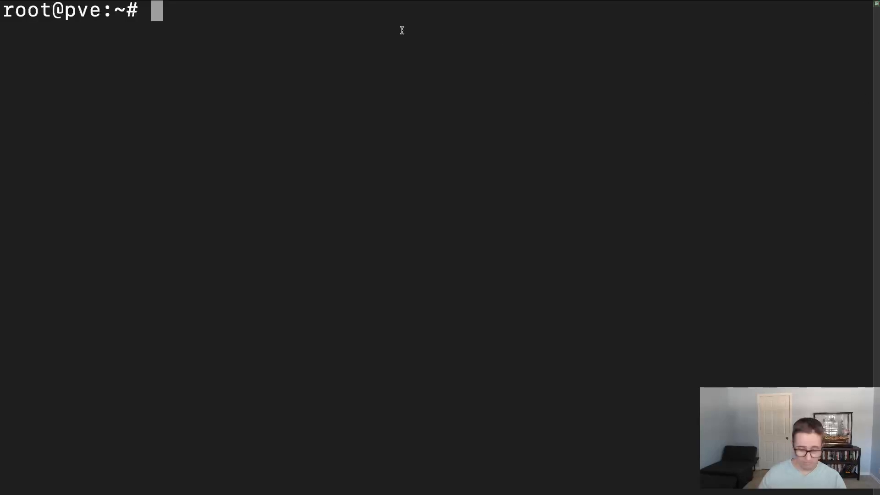
text(cd /usr/share/javascript/proxmox-widget-toolkit)
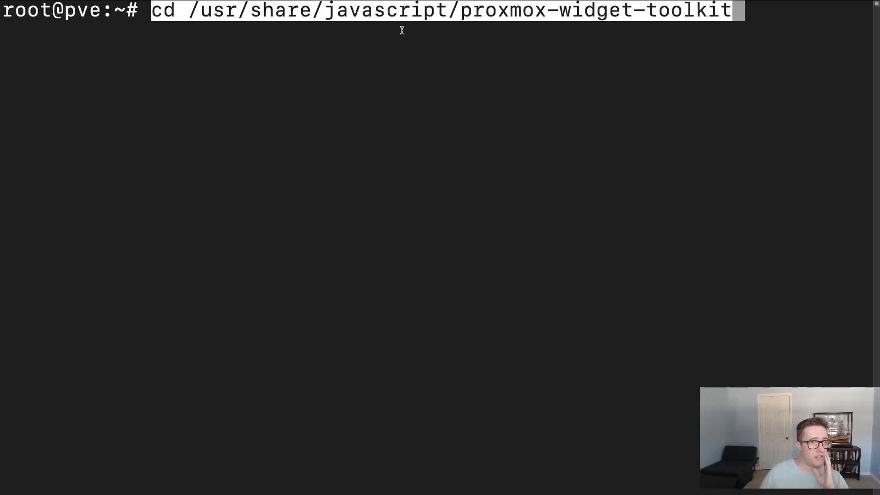
key(Return)
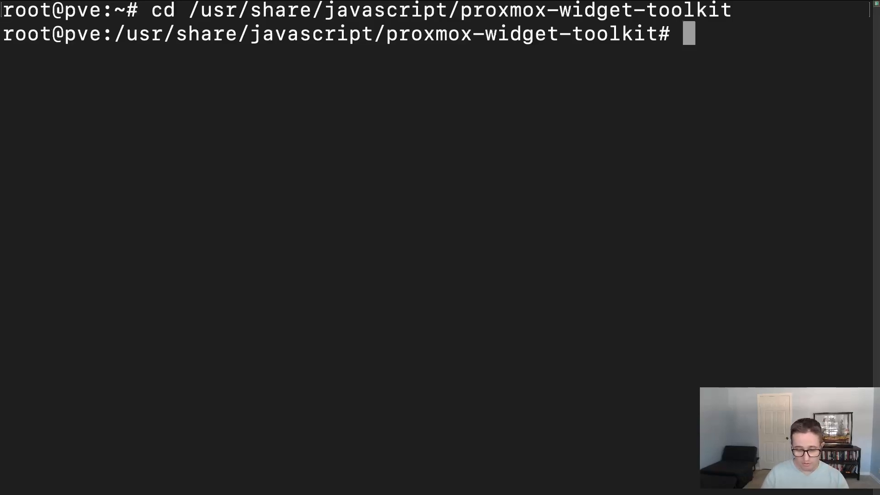
text(ls)
key(Return)
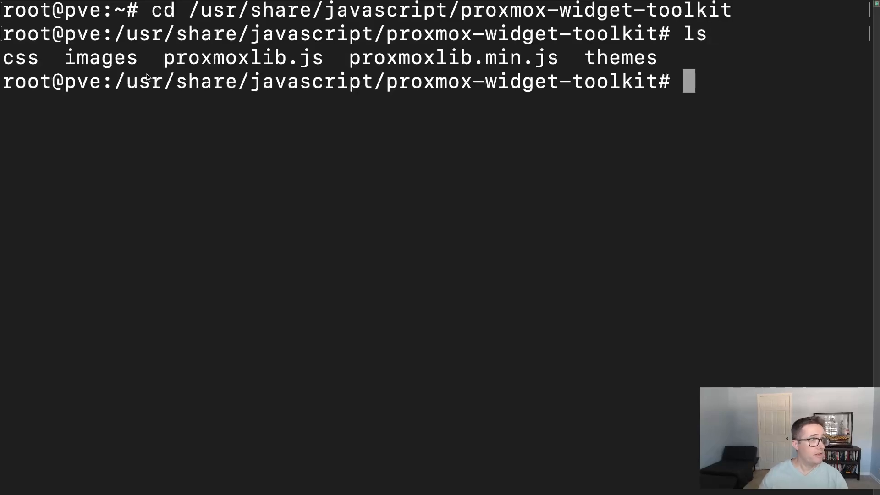
drag(160, 60, 317, 58)
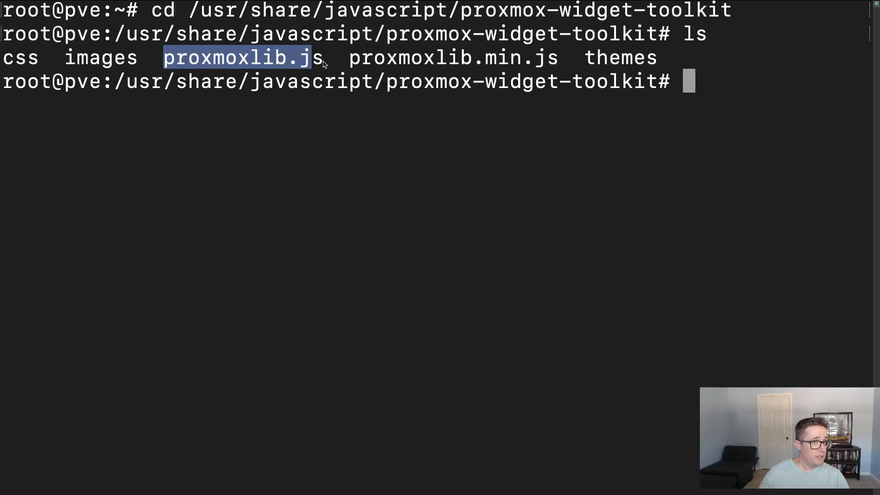
click(333, 69)
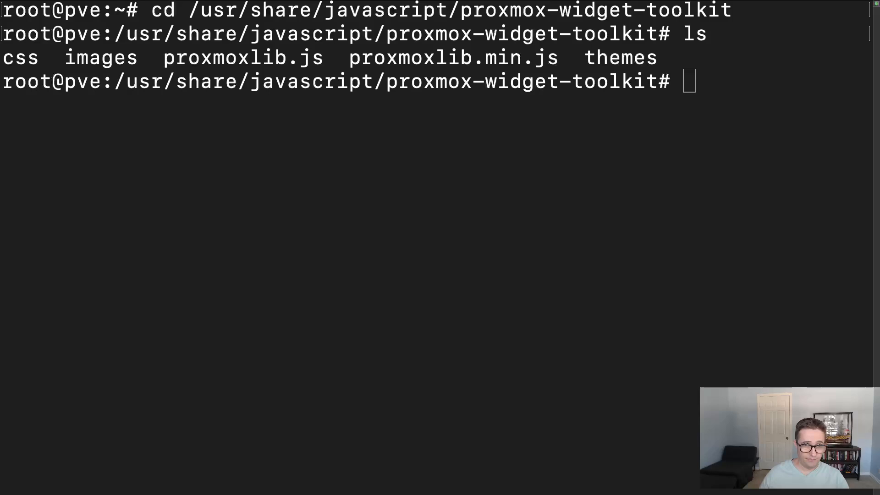
- Back up proxmoxlib.js by copying it to proxmoxlib.js.bak with cp, without the descriptive text that follows the pasted command
click(695, 81)
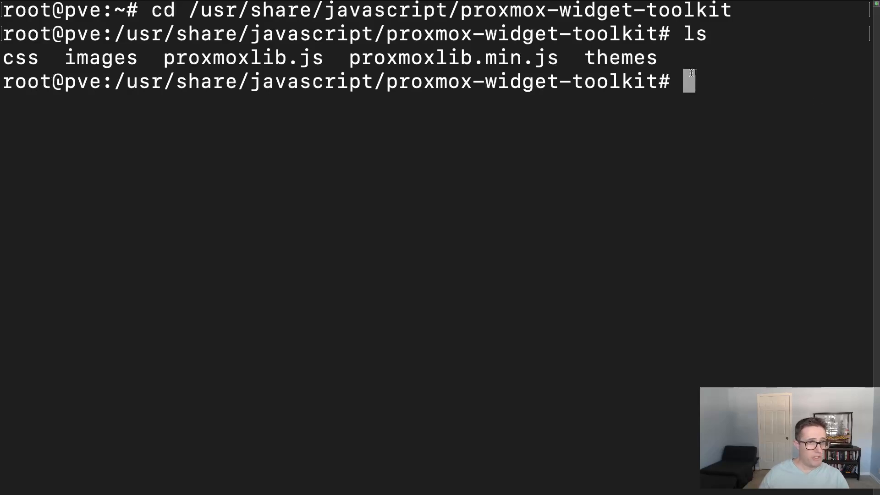
text(cp proxmoxlib.js proxmoxlib.js.bak: creates a backup of this file.)
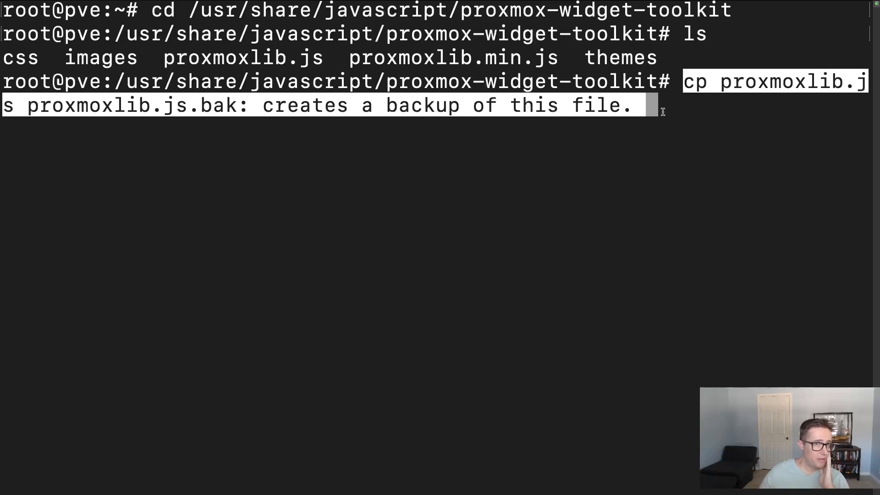
key(BackSpace)
key(BackSpace)
key(BackSpace)
key(BackSpace)
key(BackSpace)
key(BackSpace)
key(BackSpace)
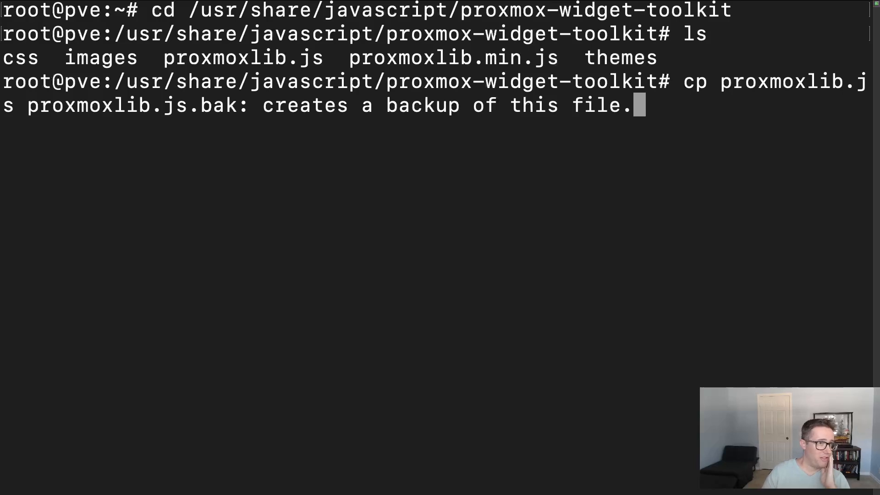
key(BackSpace)
key(BackSpace)
key(BackSpace)
key(BackSpace)
key(BackSpace)
key(BackSpace)
key(BackSpace)
key(BackSpace)
key(BackSpace)
key(BackSpace)
key(BackSpace)
key(BackSpace)
key(BackSpace)
key(BackSpace)
key(BackSpace)
key(BackSpace)
key(BackSpace)
key(BackSpace)
key(BackSpace)
key(BackSpace)
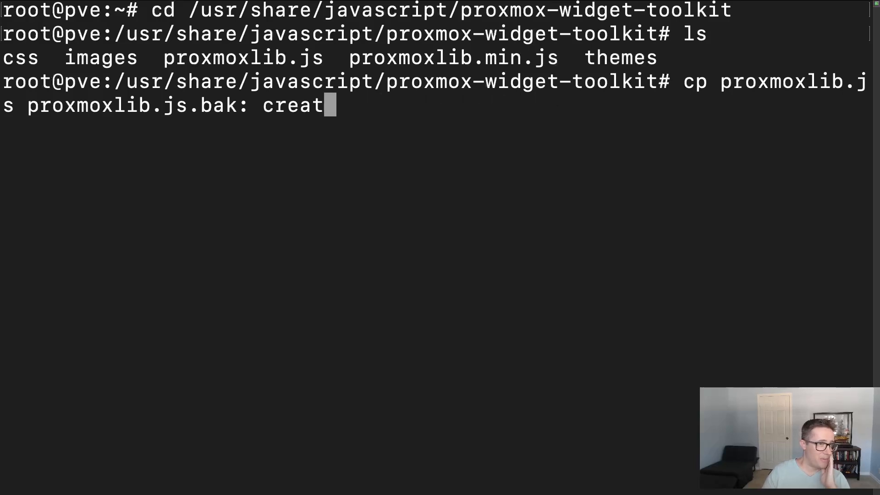
key(BackSpace)
key(BackSpace)
key(BackSpace)
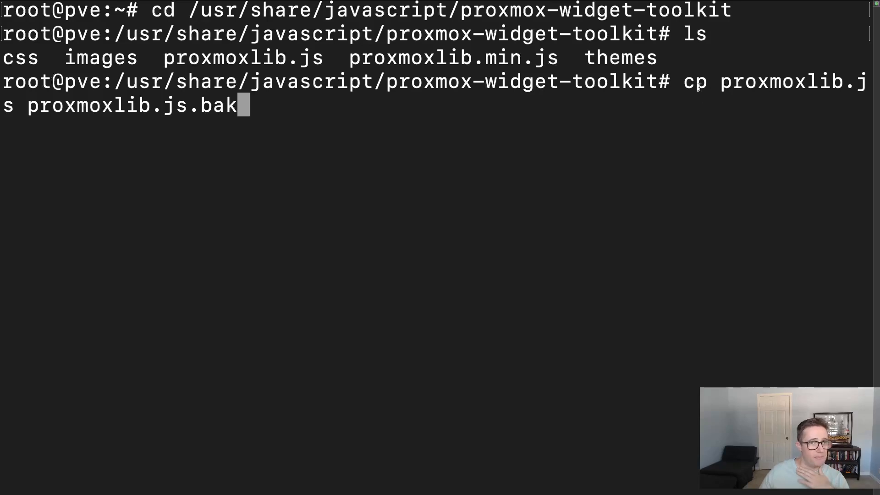
drag(719, 83, 873, 83)
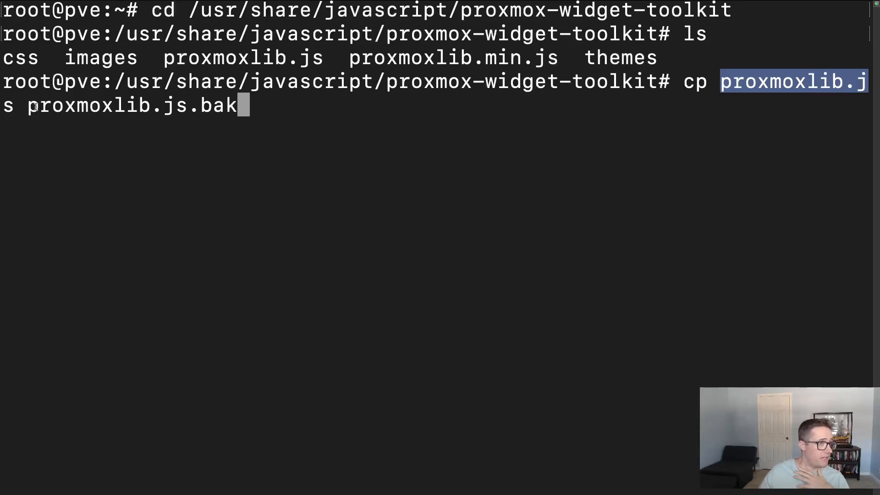
drag(29, 106, 230, 106)
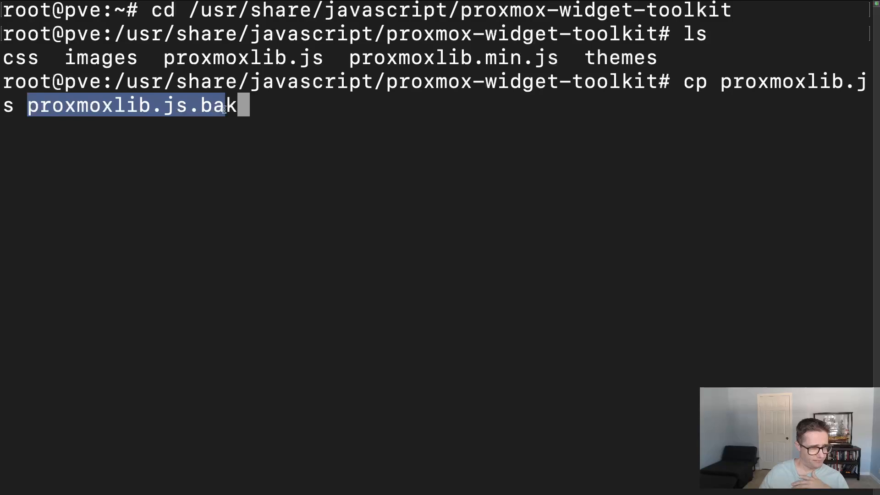
click(225, 109)
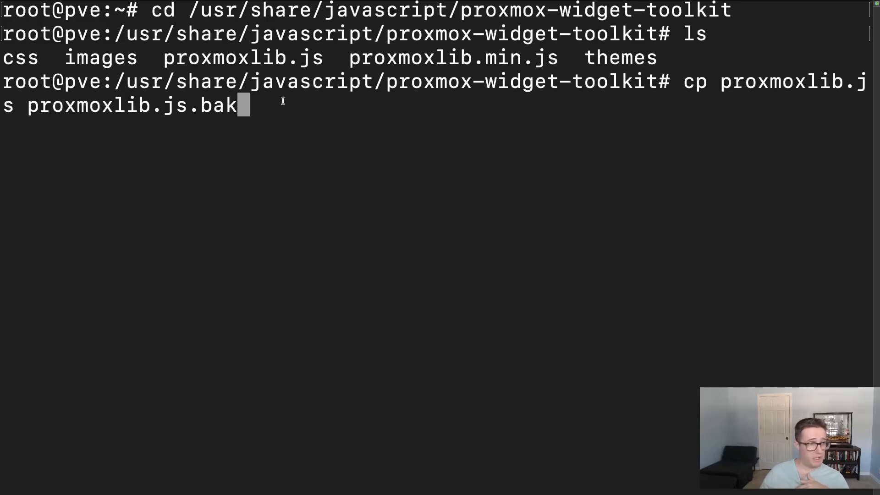
key(Return)
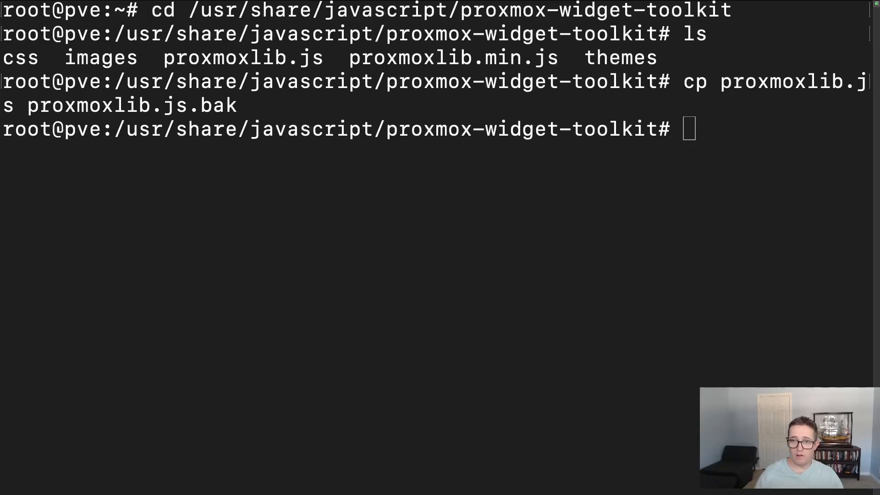
- Open proxmoxlib.js for editing in vim
click(693, 138)
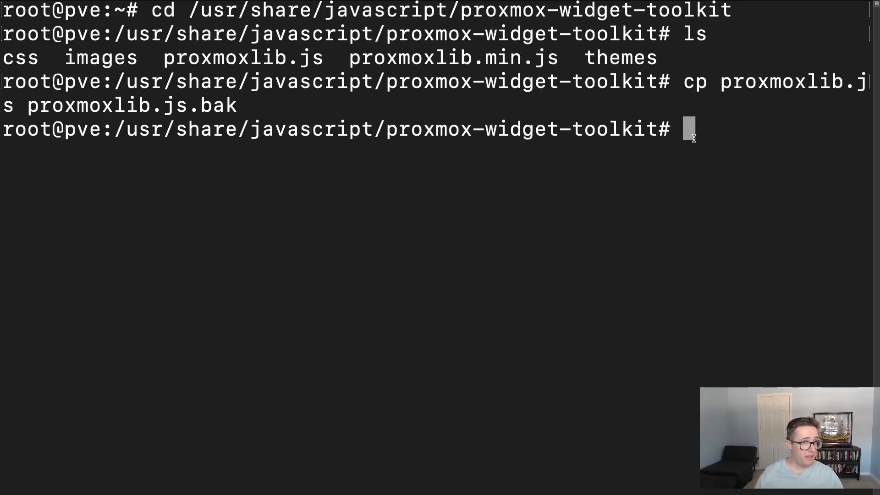
text(vim proxmoxlib.js)
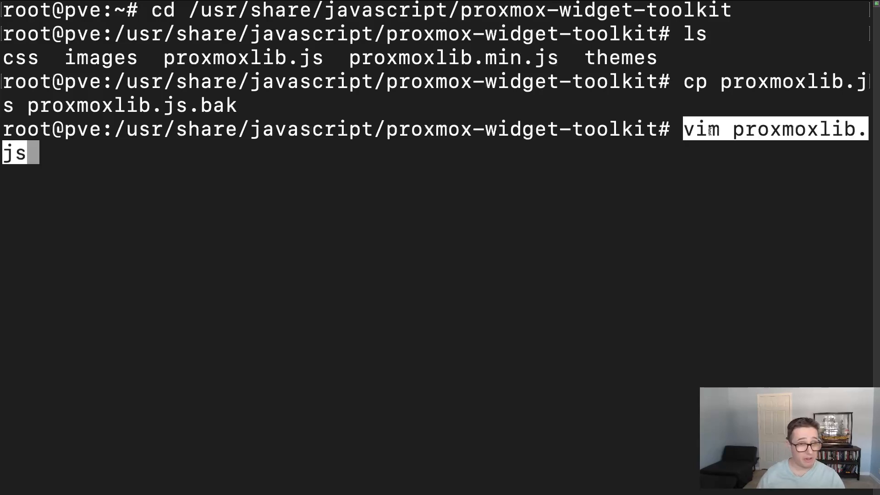
key(Return)
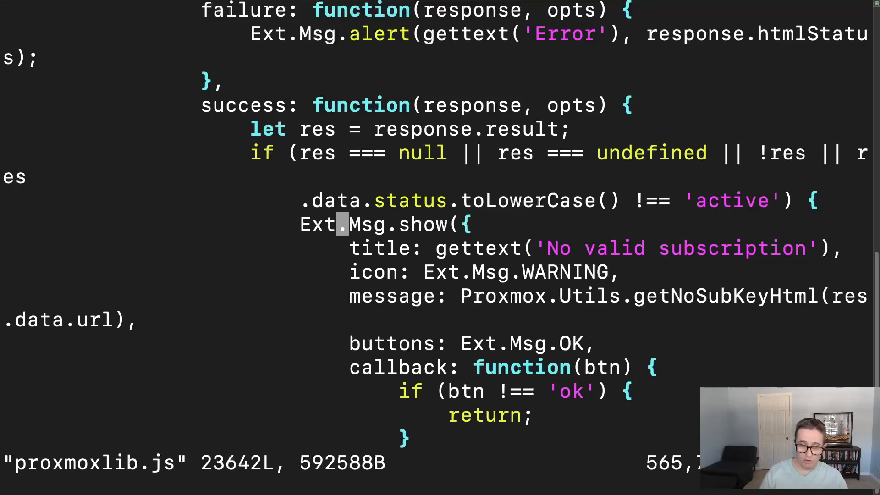
- Search proxmoxlib.js for Ext.Msg.show and go to the match directly above the 'No valid subscription' title
key(slash)
text(Ext)
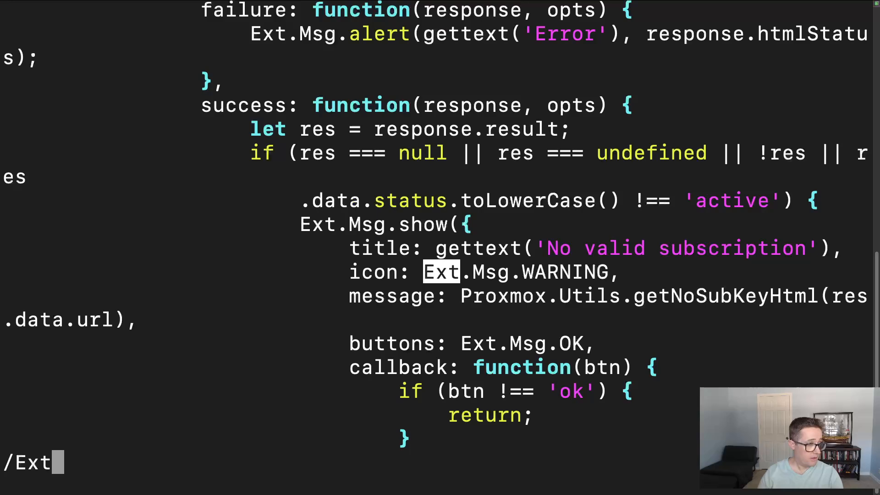
text(.)
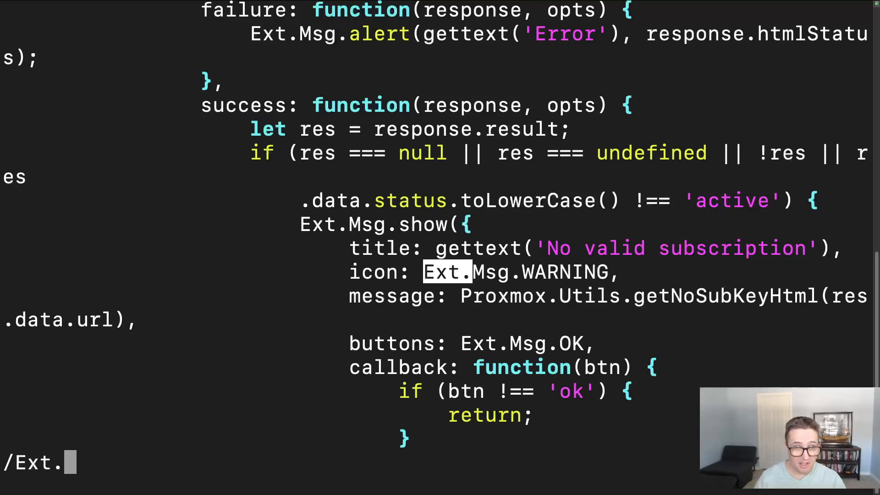
text(Msg)
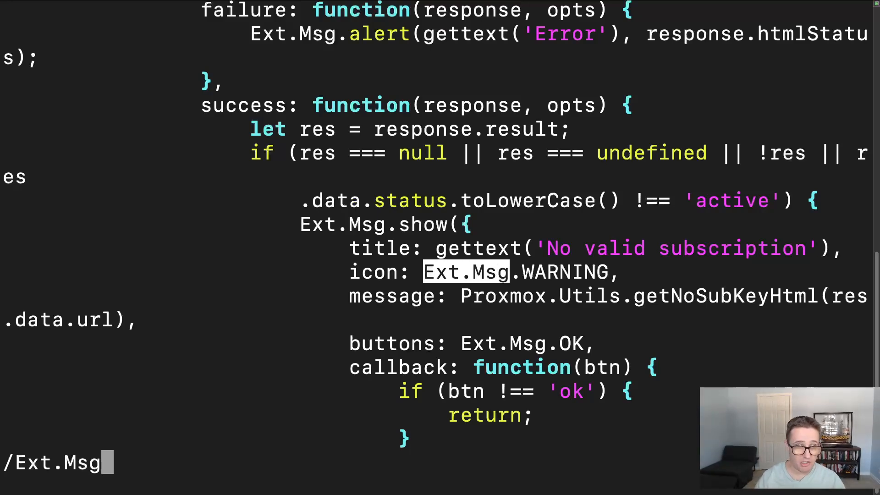
text(.show)
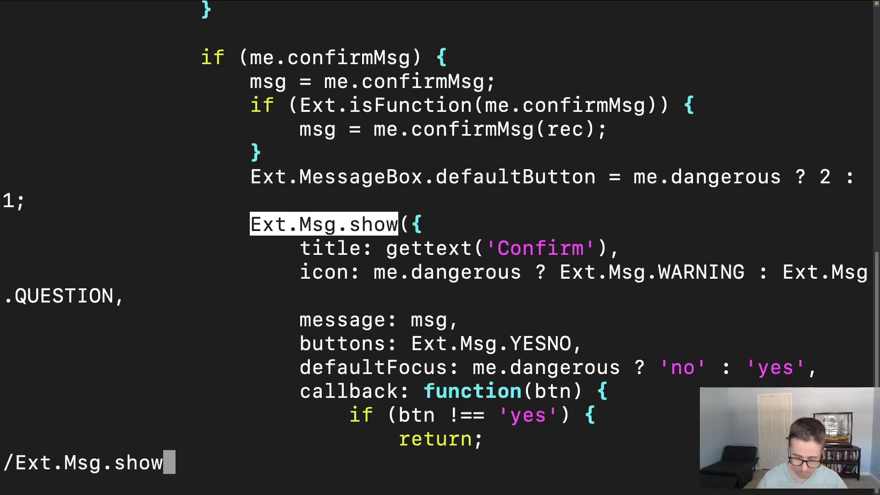
text(n)
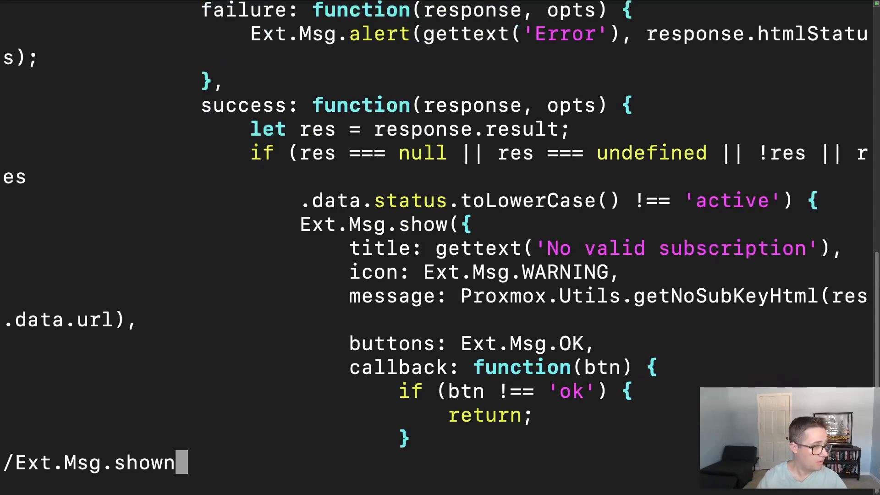
key(BackSpace)
key(Return)
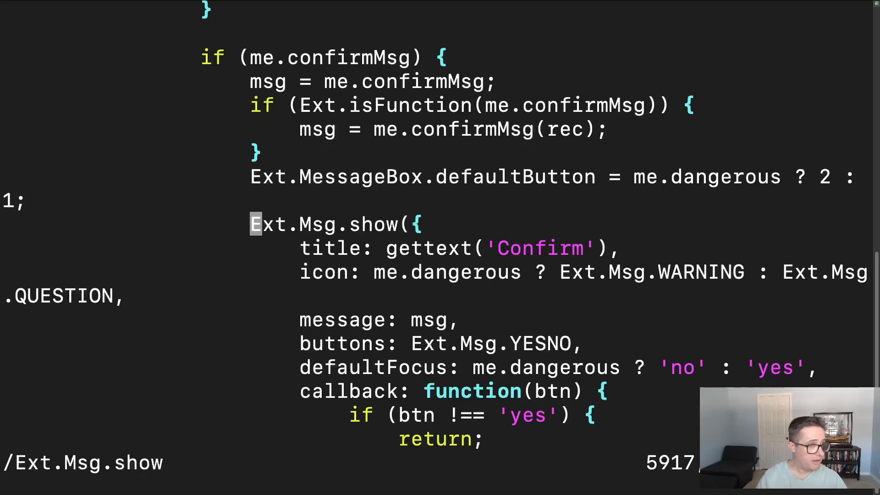
key(n)
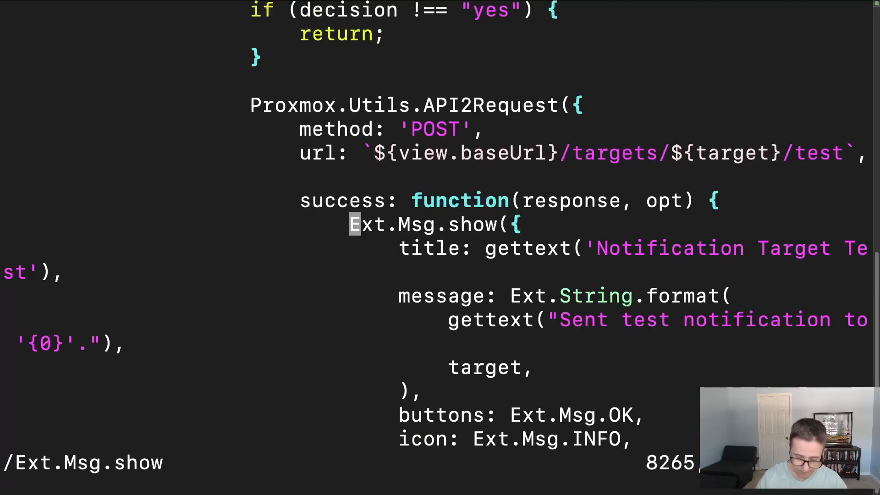
key(shift+n)
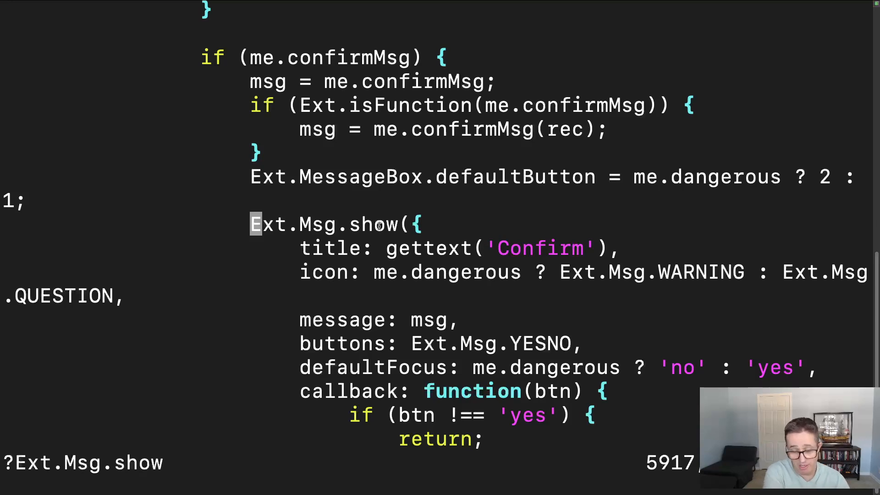
key(N)
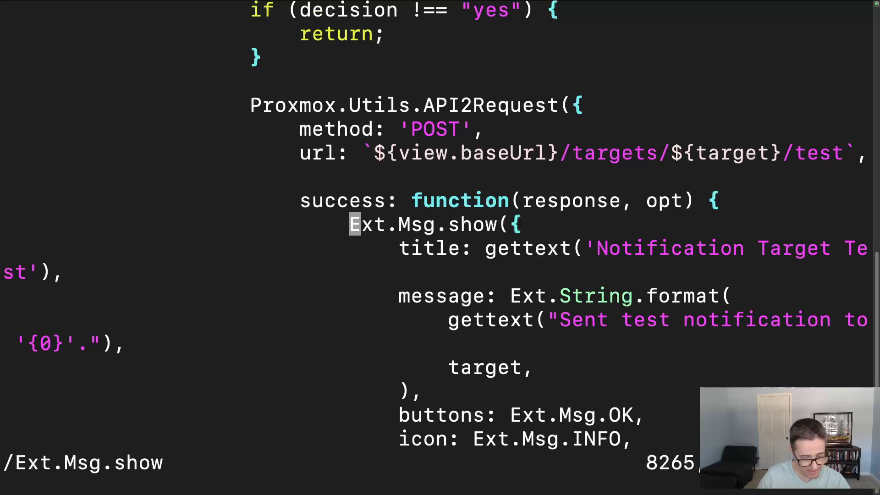
key(n)
key(n)
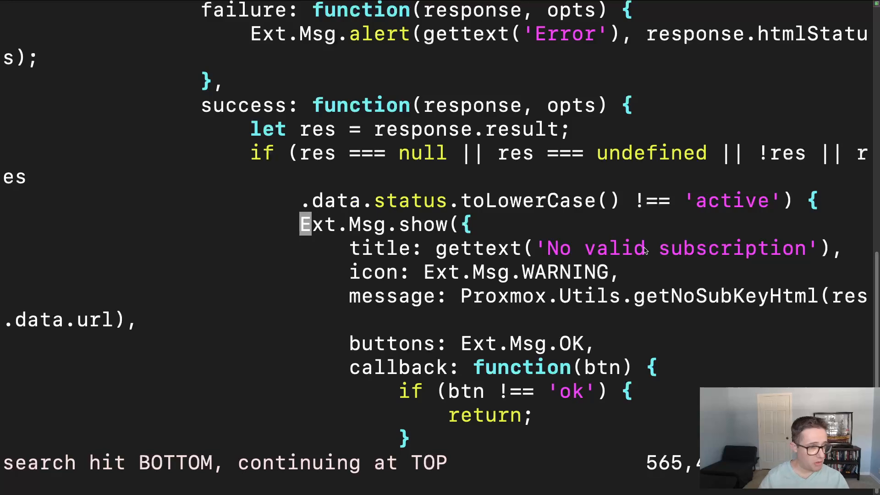
- Replace Ext.Msg.show with void in the call that displays the 'No valid subscription' message
key(i)
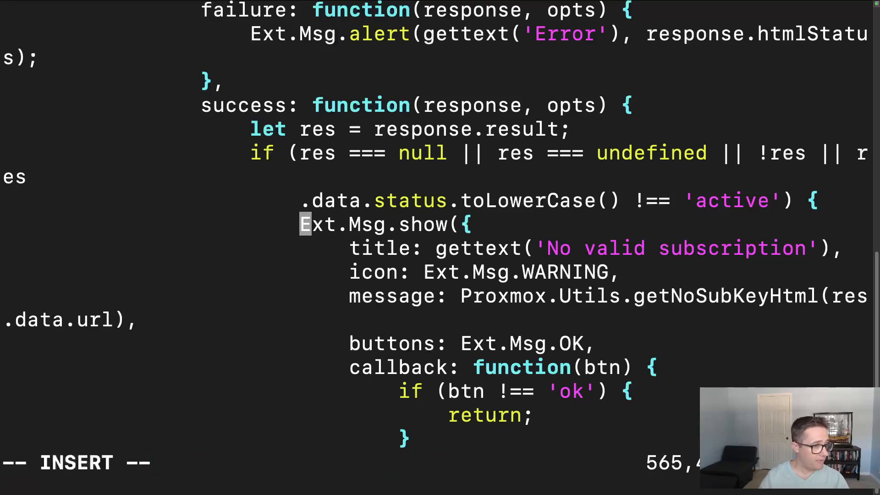
key(Right)
key(Right)
key(Right)
key(Right)
key(Right)
key(Right)
key(Right)
key(Right)
key(Right)
key(Right)
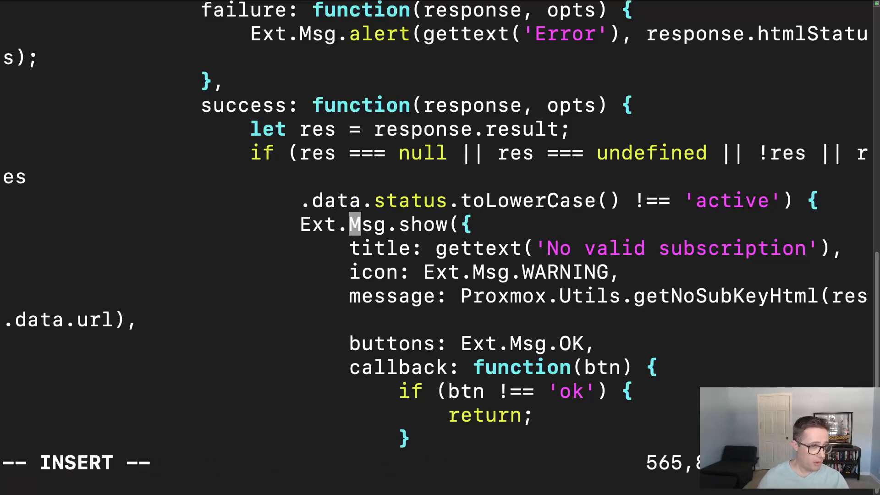
key(Right)
key(Right)
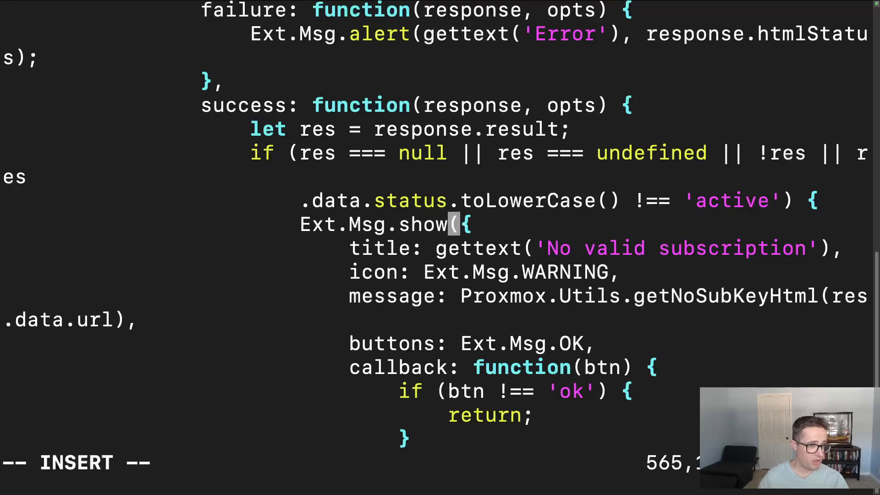
key(BackSpace)
key(BackSpace)
key(BackSpace)
key(BackSpace)
key(BackSpace)
key(BackSpace)
key(BackSpace)
key(BackSpace)
key(BackSpace)
key(BackSpace)
key(BackSpace)
key(BackSpace)
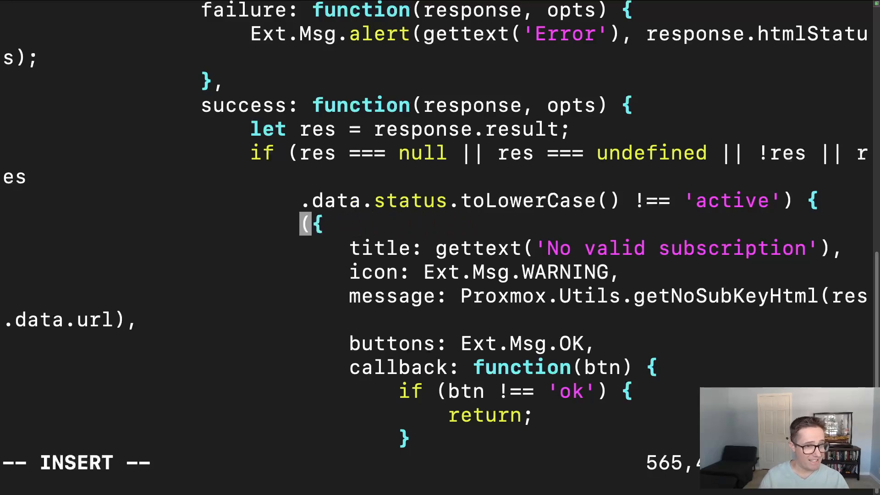
text(void)
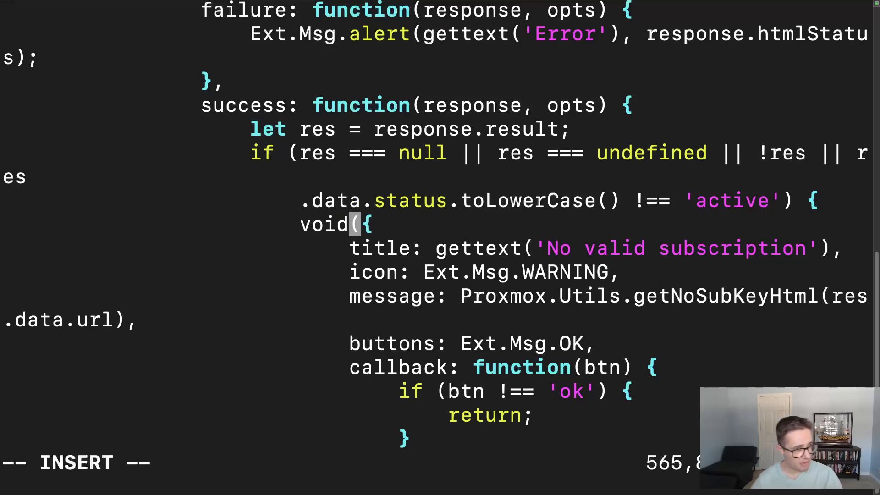
- Save proxmoxlib.js and quit vim with :wq!
key(Escape)
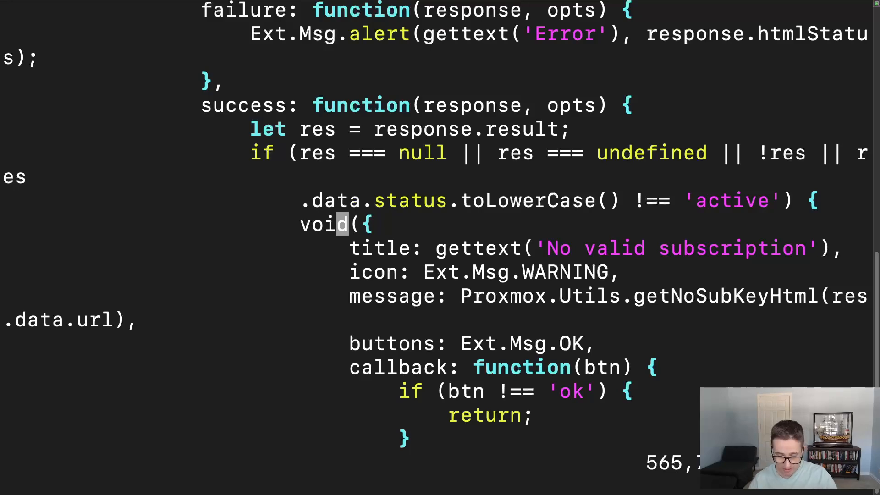
text(:wq!)
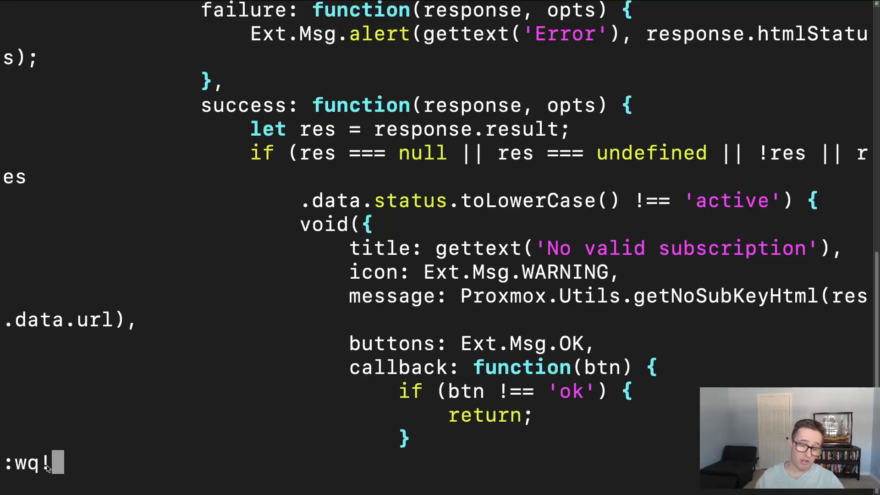
key(Return)
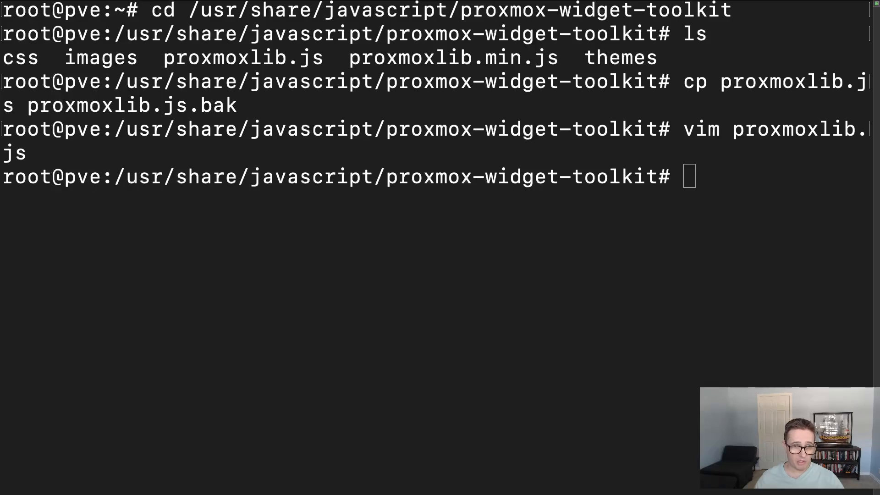
- Restart the web interface service by running systemctl restart pveproxy.service
click(682, 187)
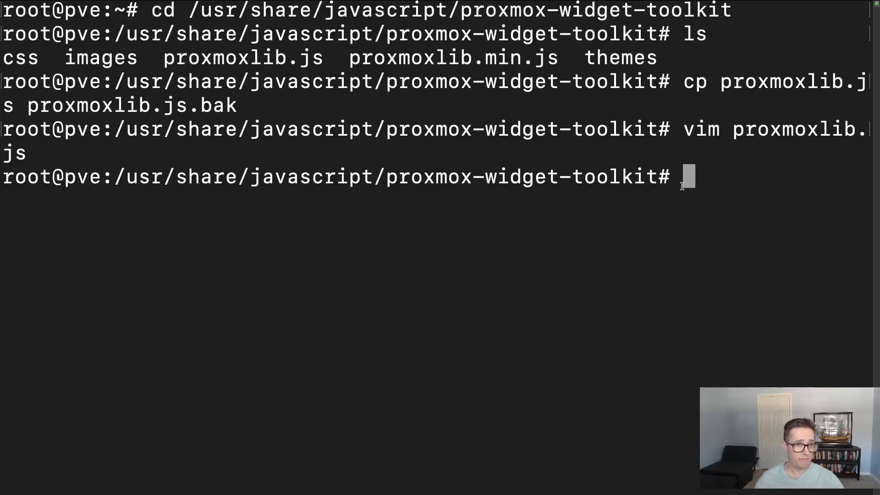
text(systemctl restart pveproxy.service)
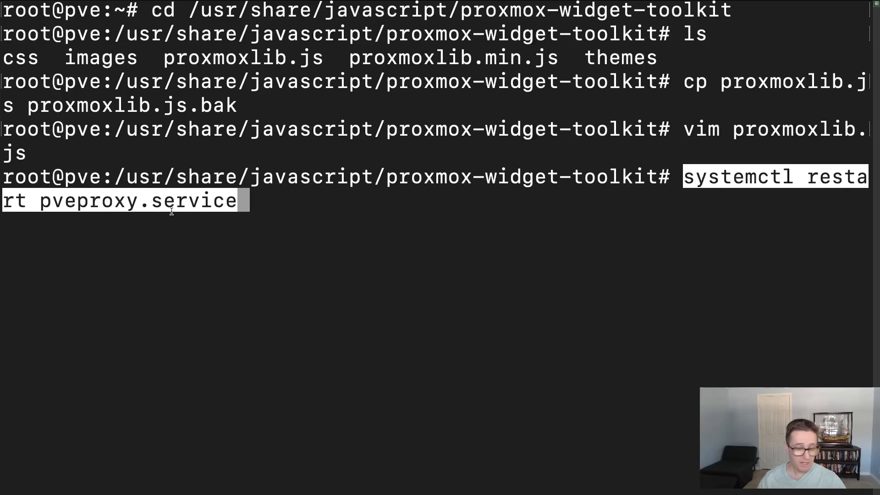
key(Return)
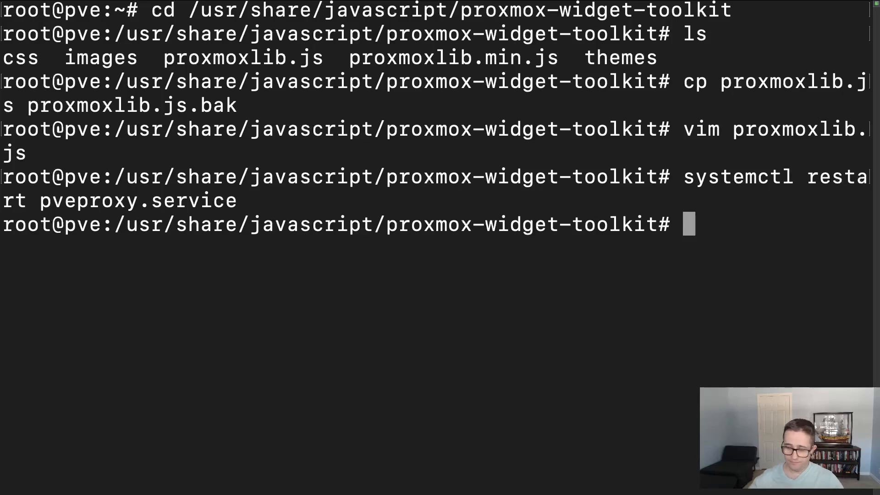
- Switch to the Proxmox web interface in the browser, log out, and log back in as root with the account password
key(ctrl+Right)
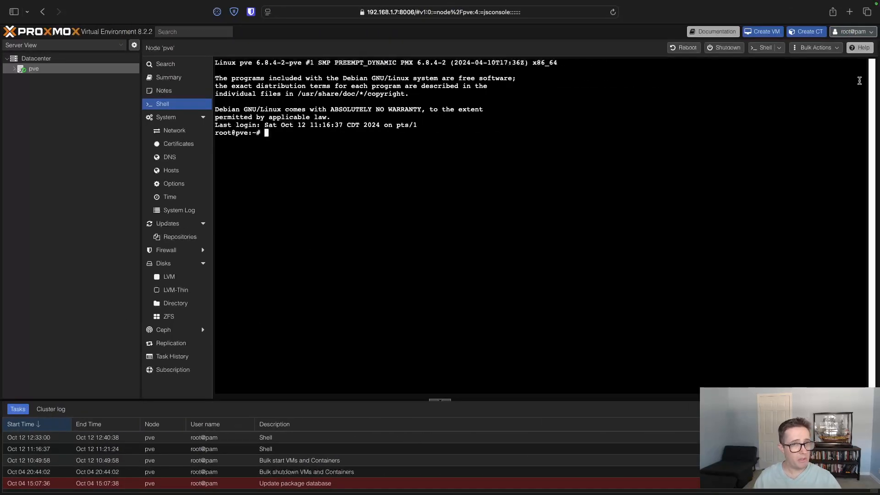
click(870, 33)
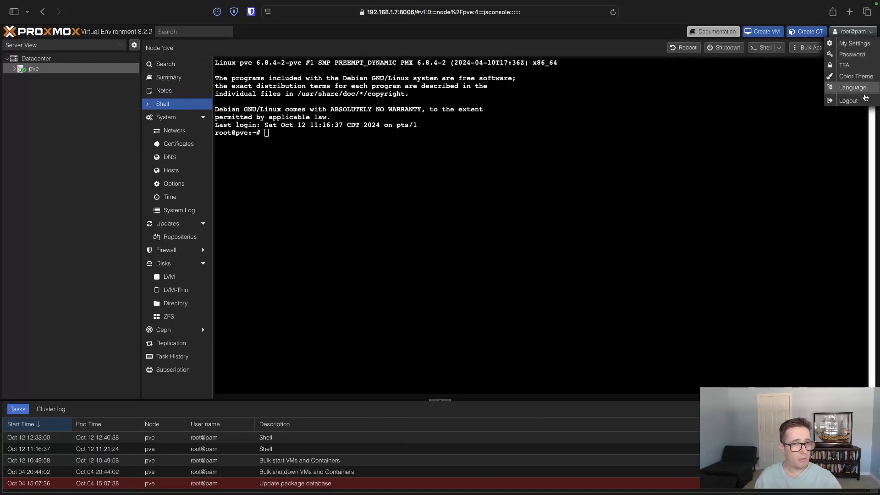
click(845, 100)
text(root)
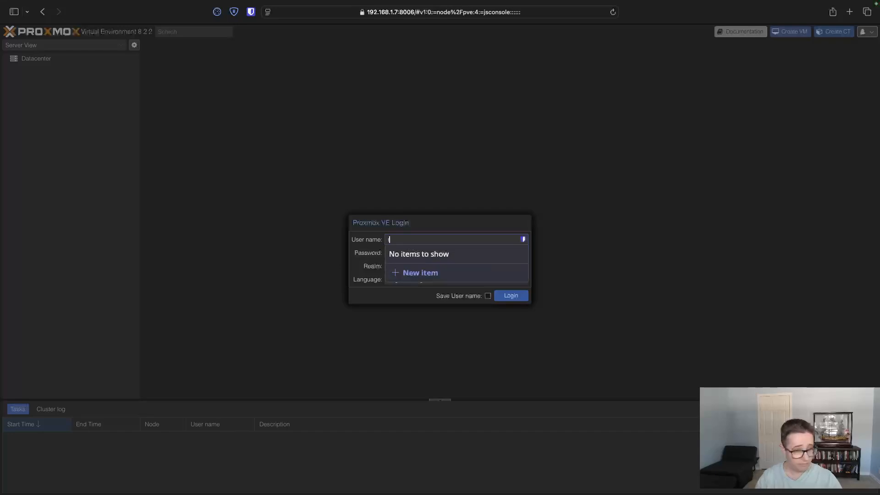
key(Tab)
text(•••••••••••••)
key(Return)
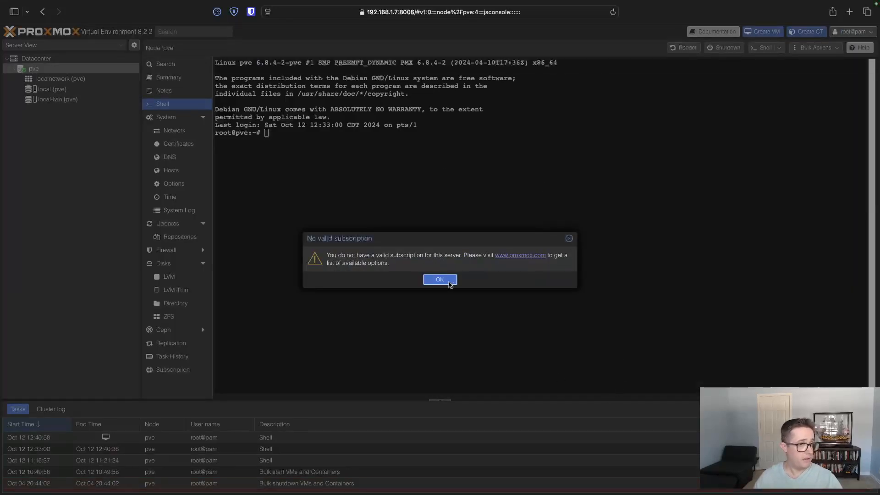
- Reload the Proxmox page, and repeat the logout and login as root with the account password
click(613, 13)
click(476, 192)
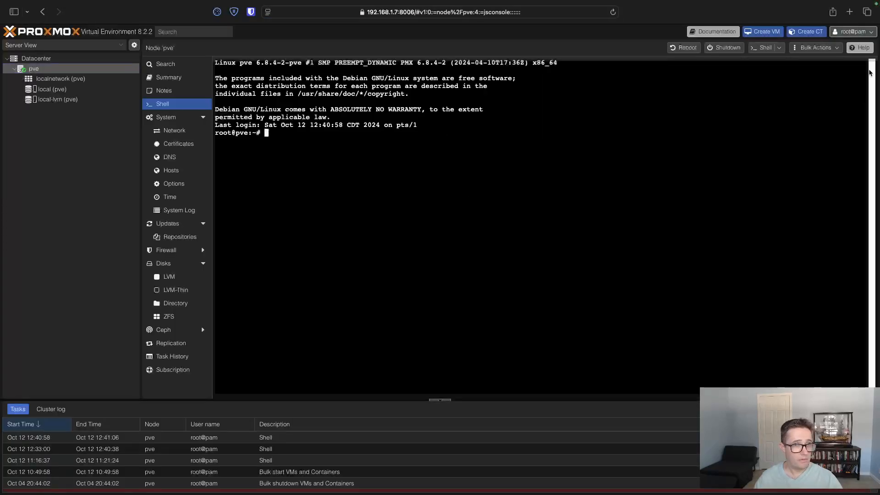
click(852, 31)
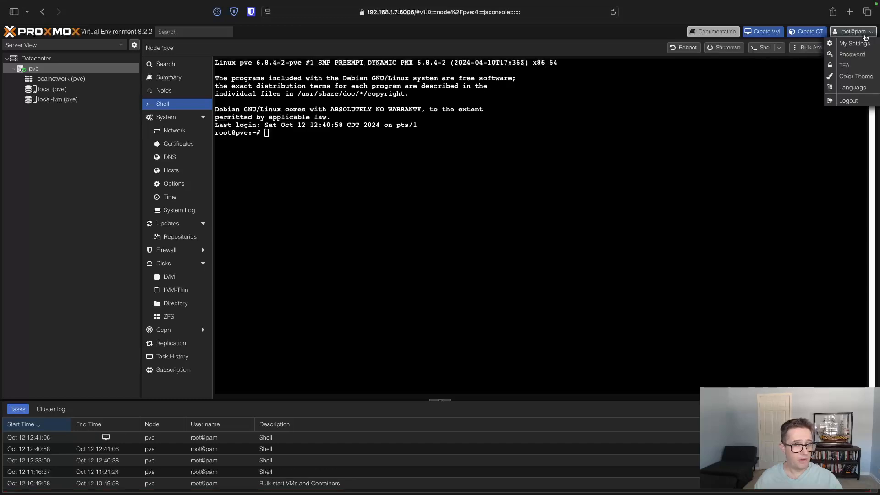
click(858, 101)
click(504, 234)
text(root)
key(Tab)
text(••••••••••)
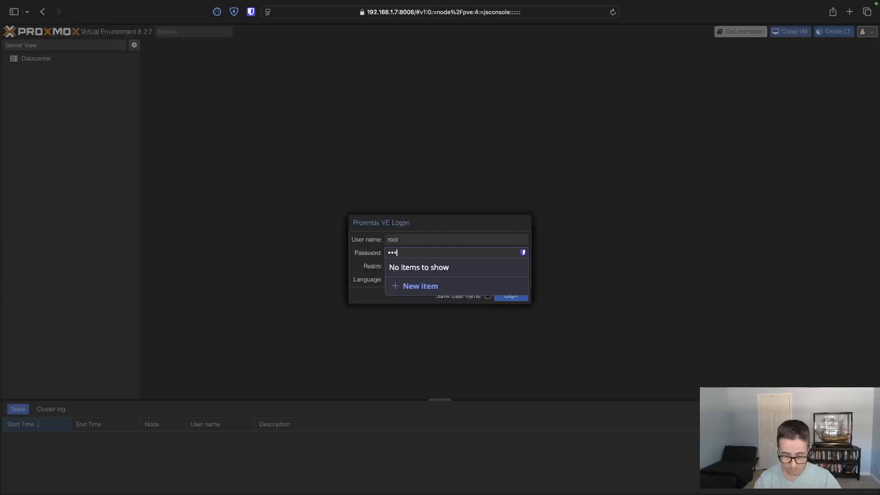
text(••••)
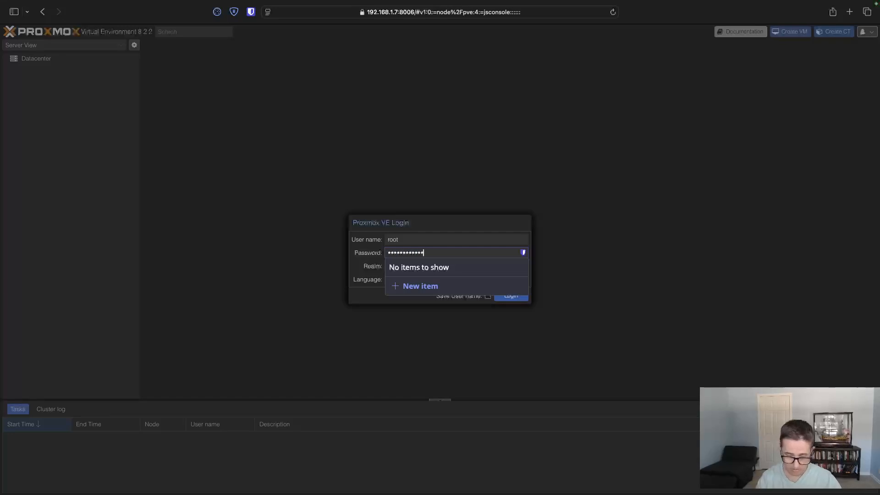
key(Return)
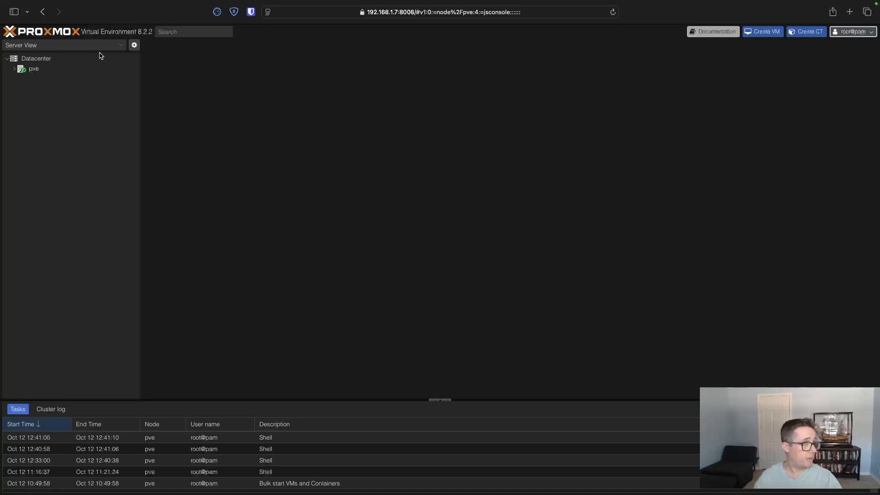
- Check the Datacenter and pve node views for the subscription popup, ending on the Datacenter overview
click(48, 58)
click(49, 69)
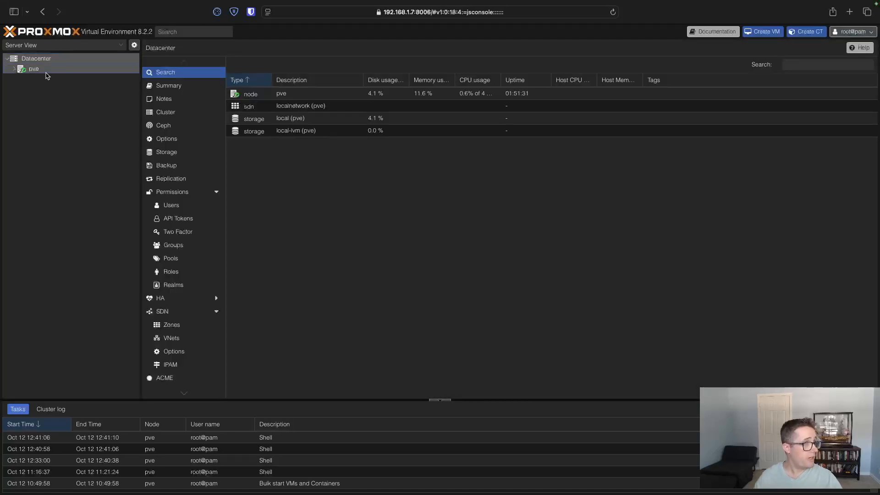
click(53, 61)
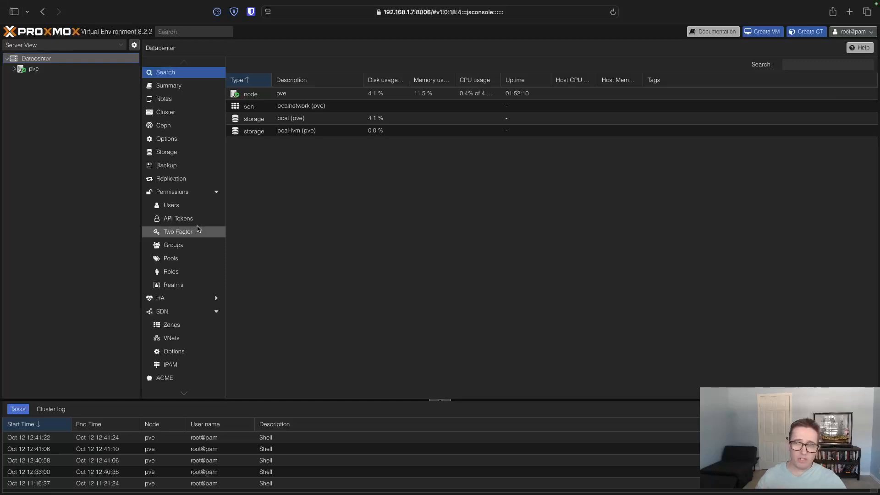
- Open the APT repositories page under the pve node's updates
click(35, 69)
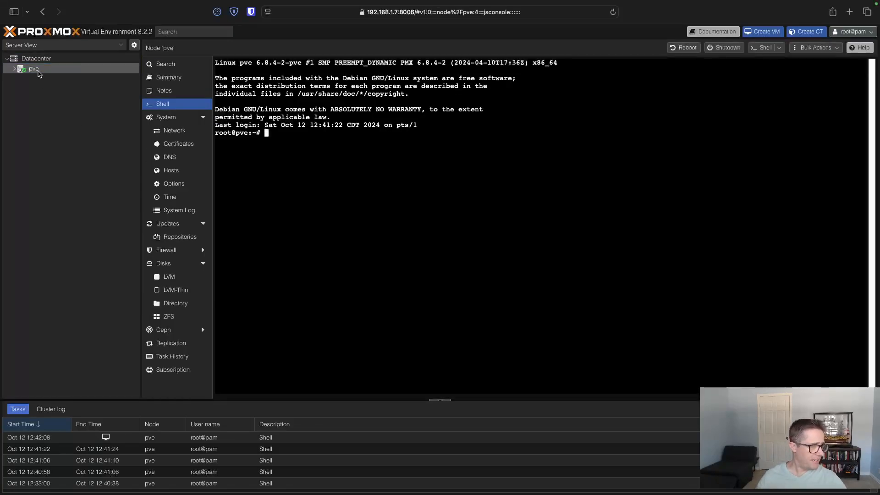
click(174, 225)
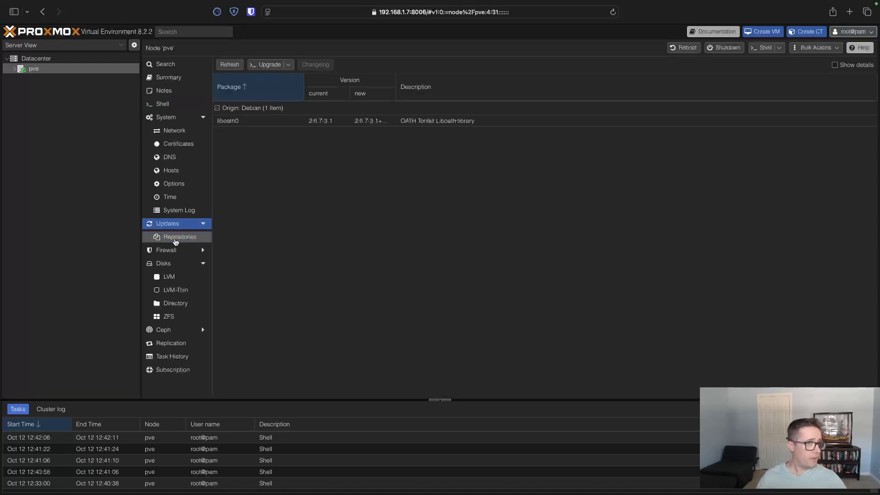
click(176, 237)
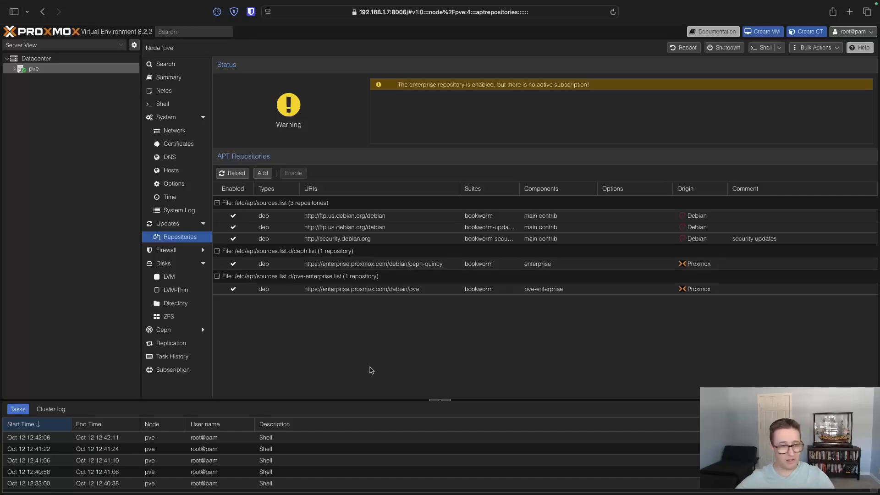
- Switch to the terminal session on pve, return to root's home directory, and clear the screen
key(ctrl+Right)
key(ctrl+Left)
key(ctrl+Left)
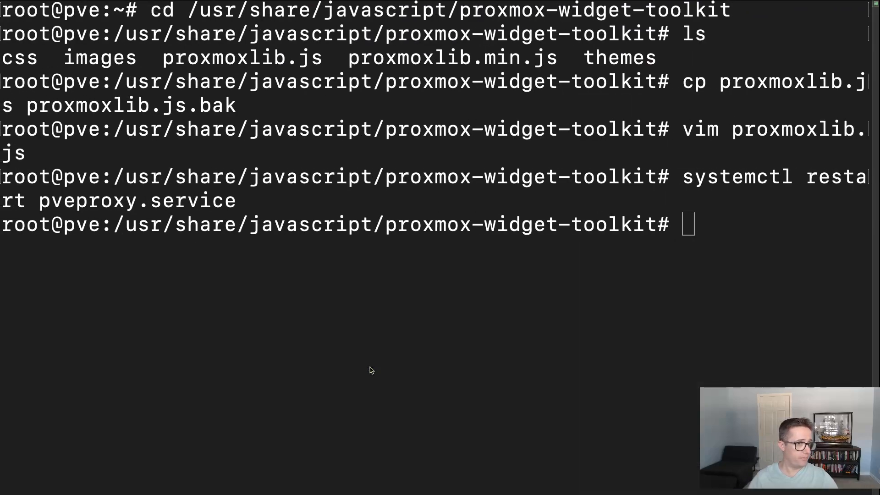
text(clear)
key(Return)
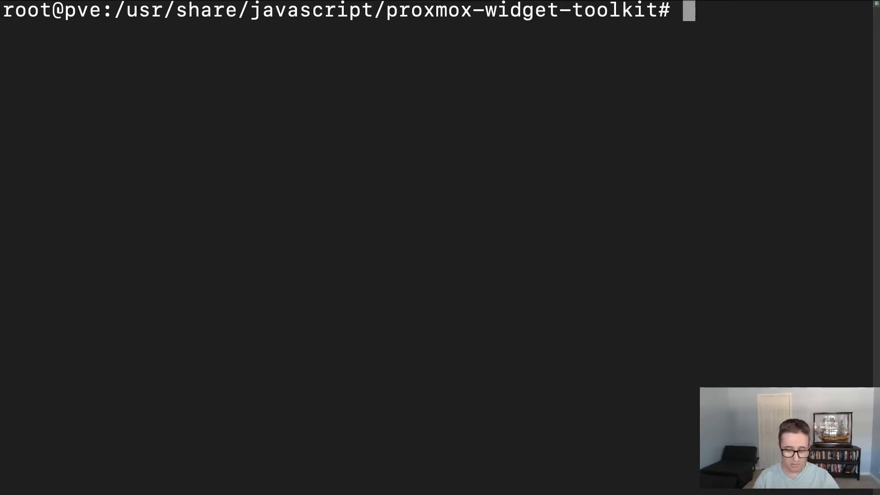
text(cd)
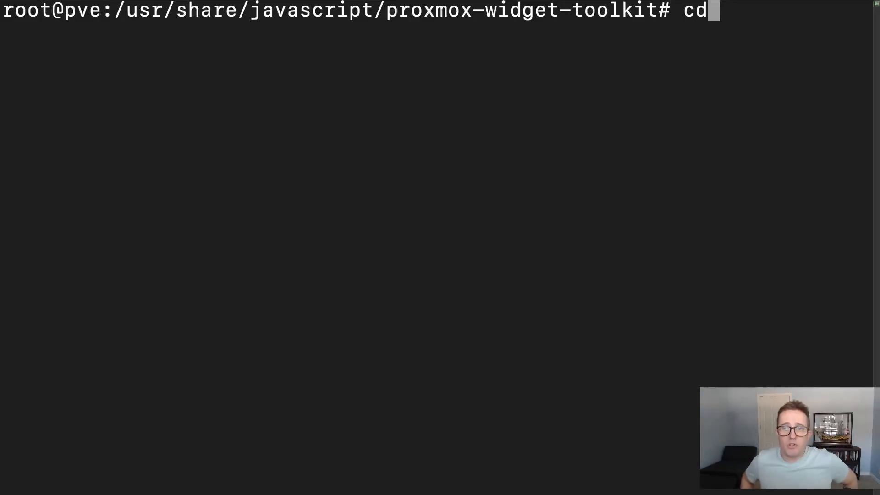
key(Return)
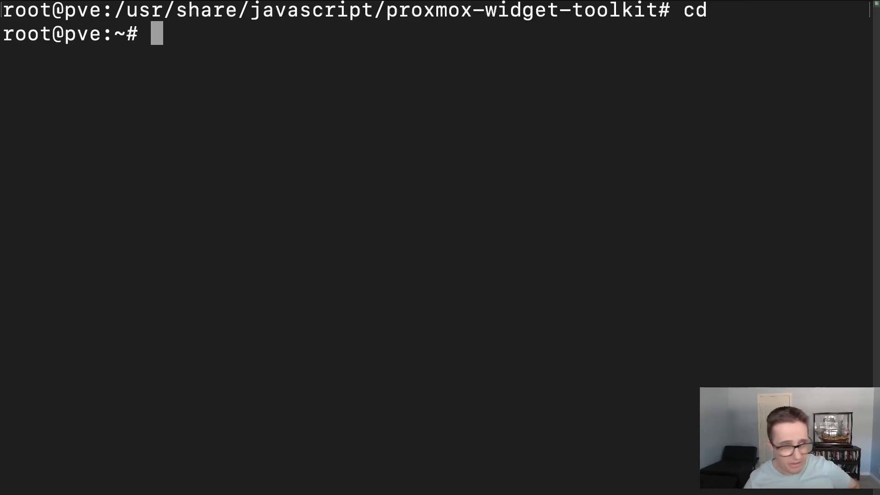
text(clear)
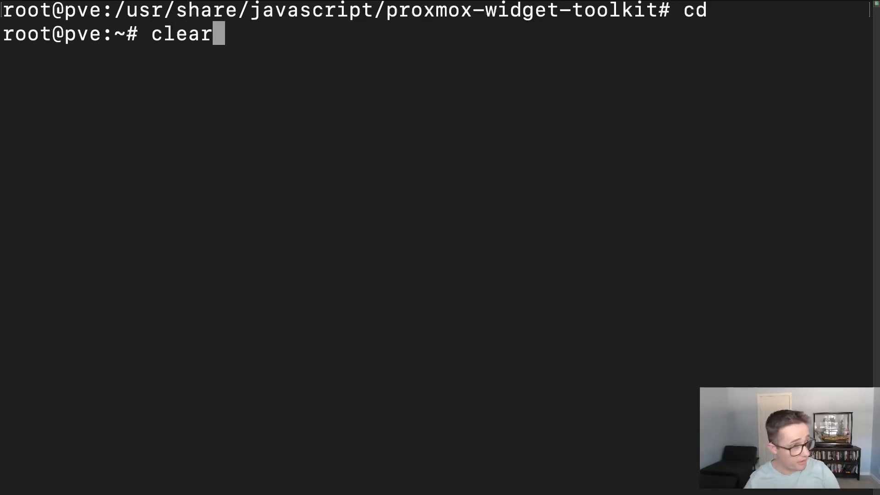
key(Return)
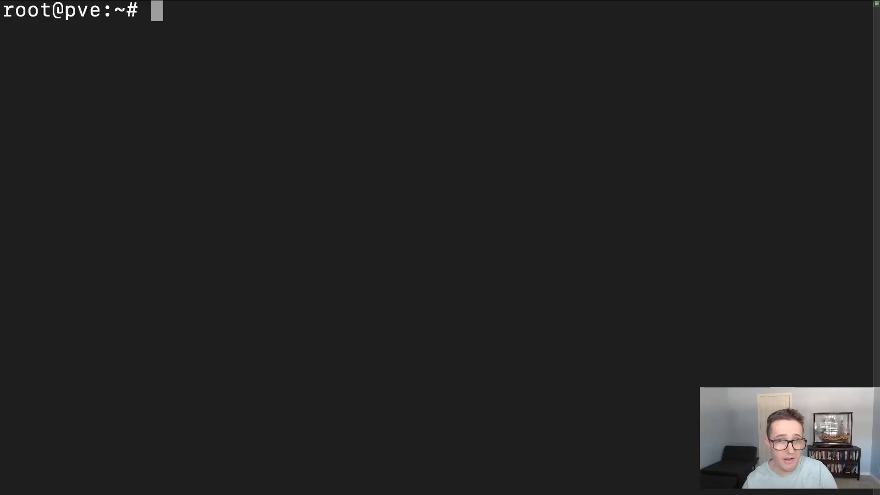
- Run apt update and review its output before clearing the terminal
text(apt update)
key(Return)
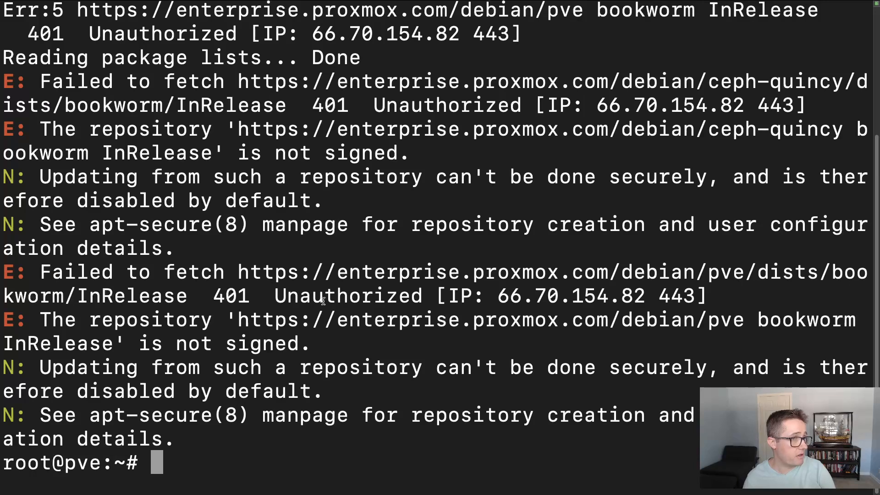
scroll(323, 301, up, 1)
scroll(323, 301, up, 1)
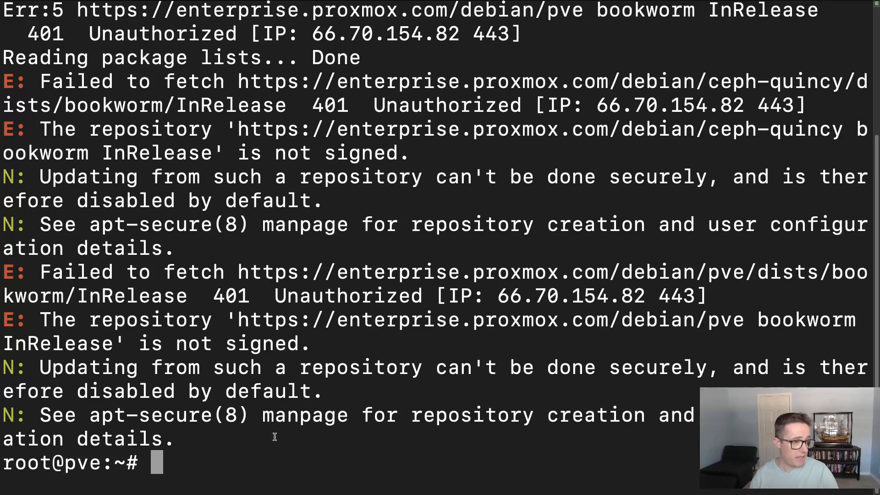
text(cle)
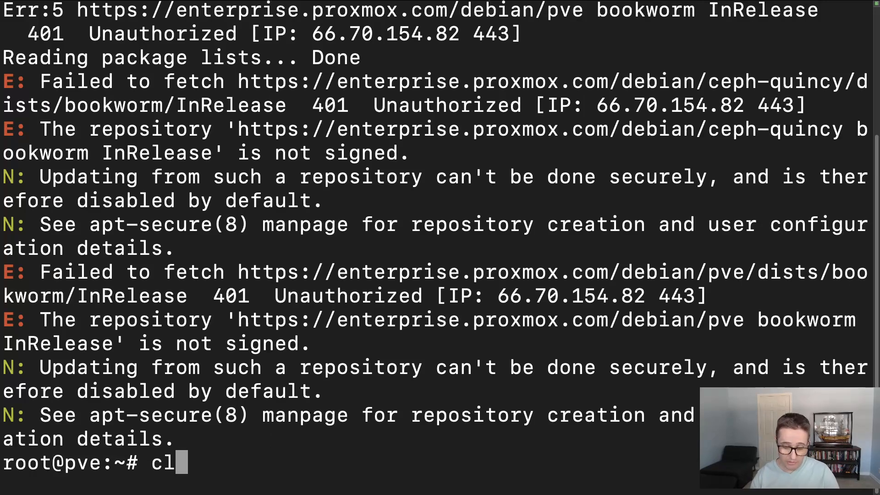
text(ar)
key(Return)
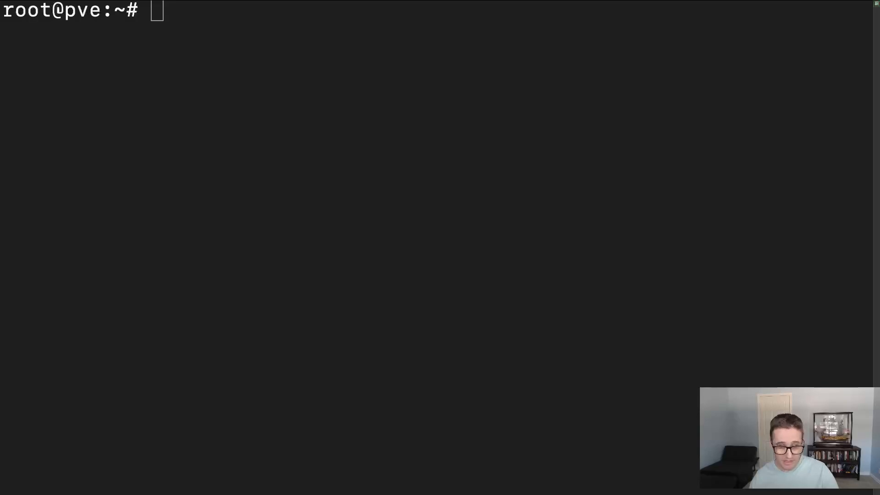
- Open /etc/apt/sources.list in vim and add the comment "#Adding community repo" below the security updates entry
click(196, 26)
text(vim /etc/apt/sources.list)
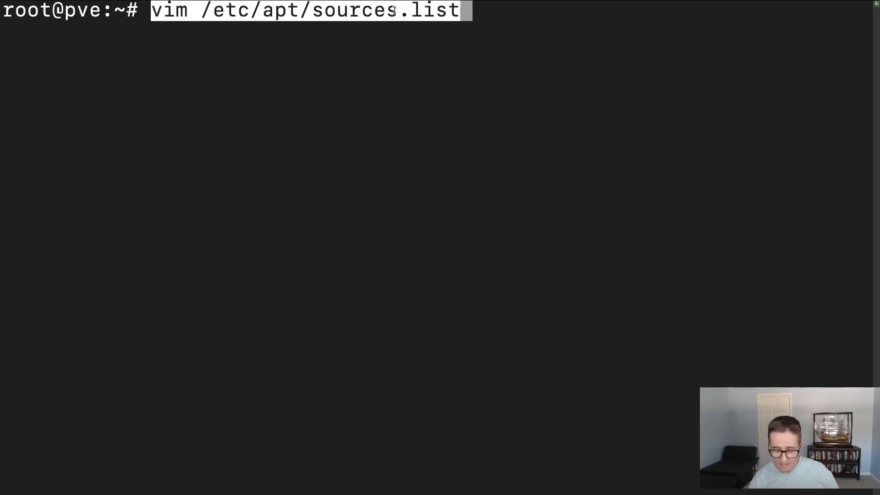
key(Return)
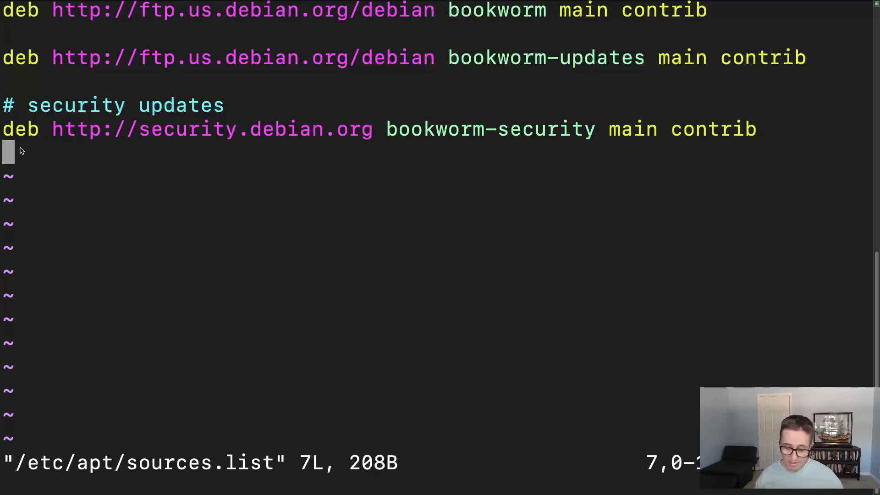
key(i)
key(Return)
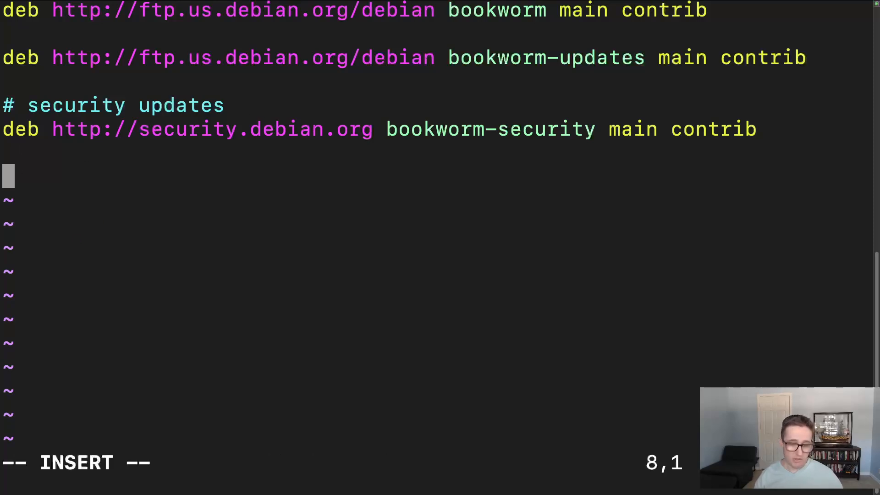
text(#)
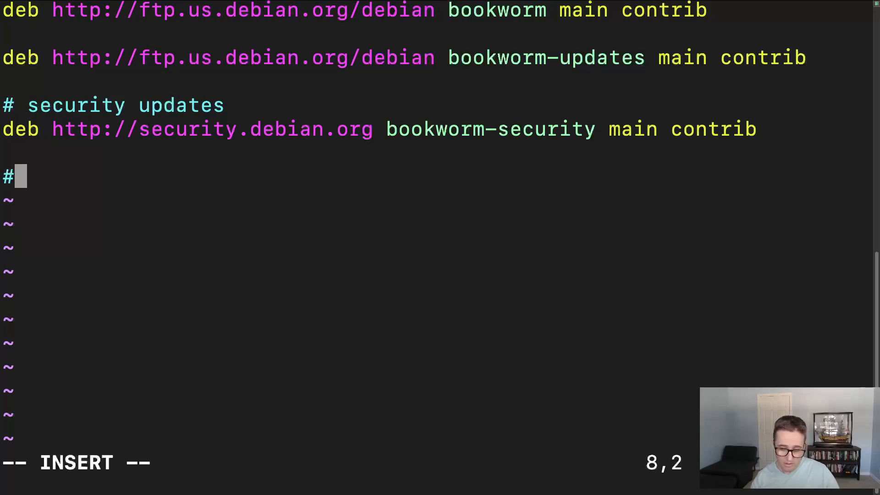
text(A)
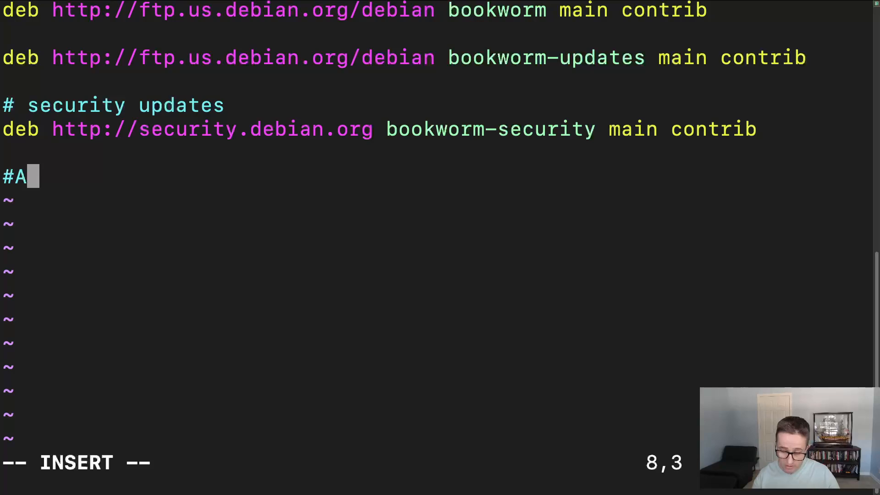
text(dding community)
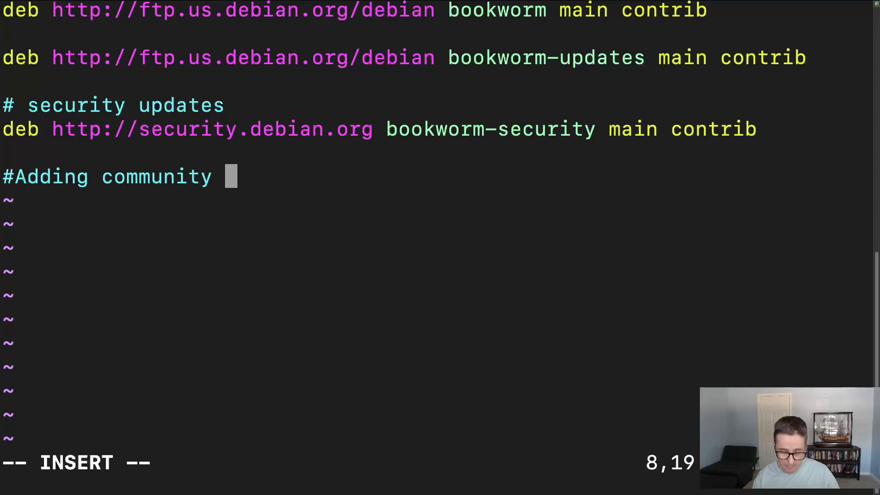
text(repo)
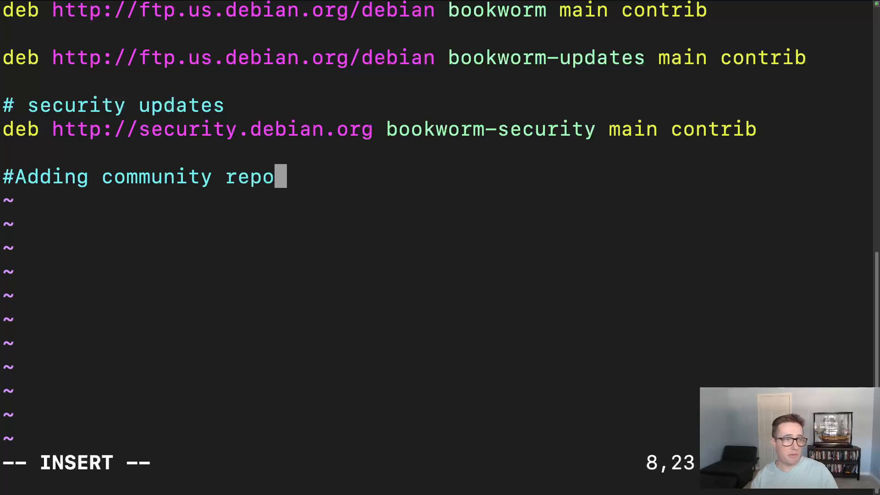
key(Return)
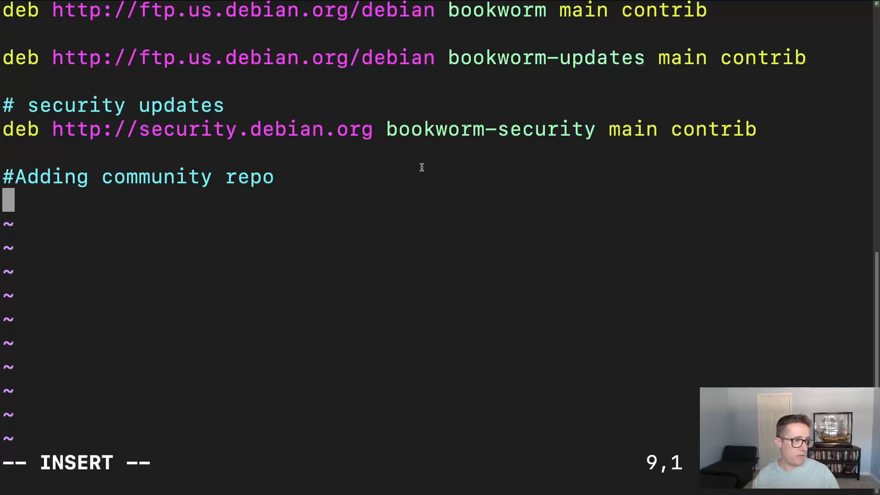
- Append the date 10/12/2024 to the end of the community repo comment
key(Up)
key(Right)
key(Right)
key(Right)
key(Right)
key(Right)
key(Right)
key(Right)
key(Right)
key(Right)
key(Right)
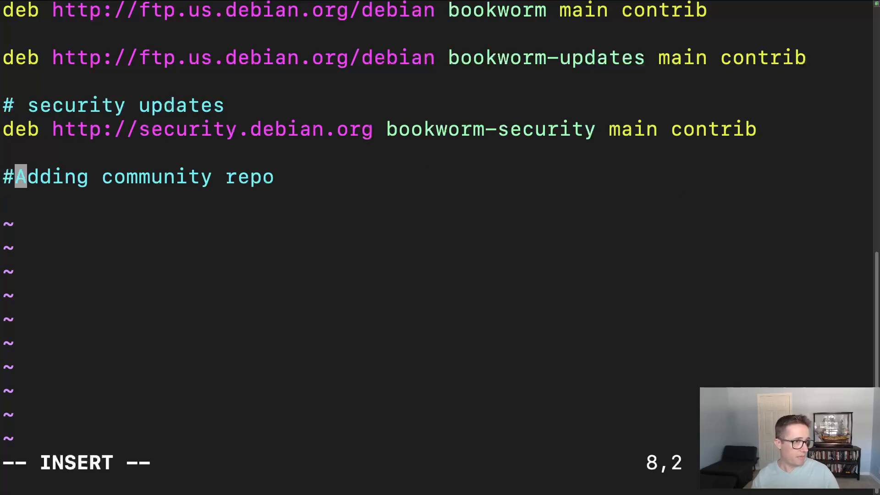
key(Right)
key(Right)
key(Right)
key(Right)
key(Right)
key(Right)
key(Right)
key(Right)
key(Right)
key(Right)
key(Right)
key(Right)
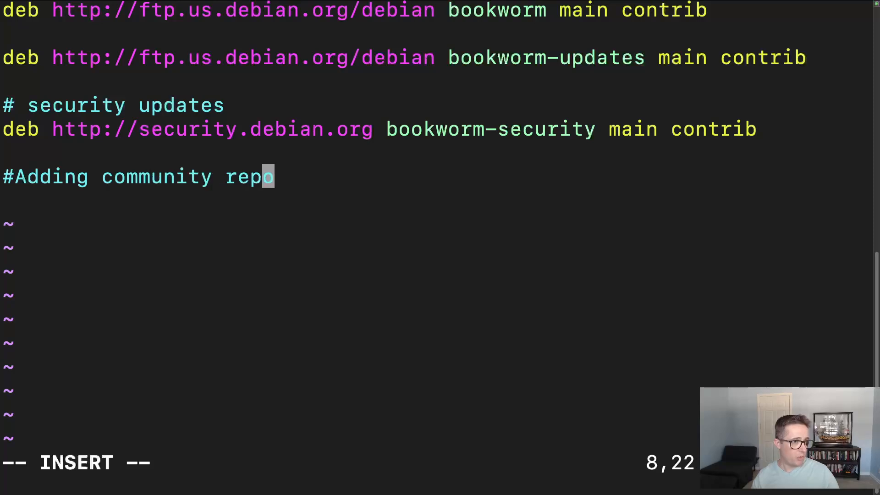
text(10/12)
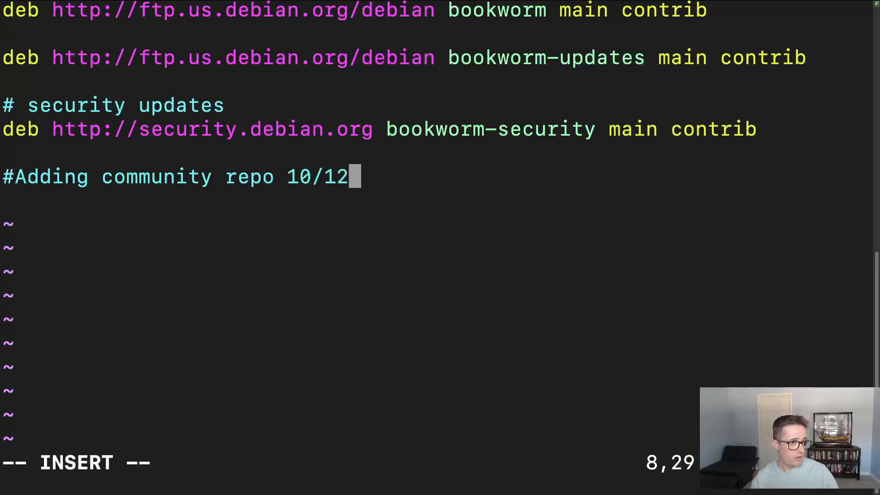
text(/2024)
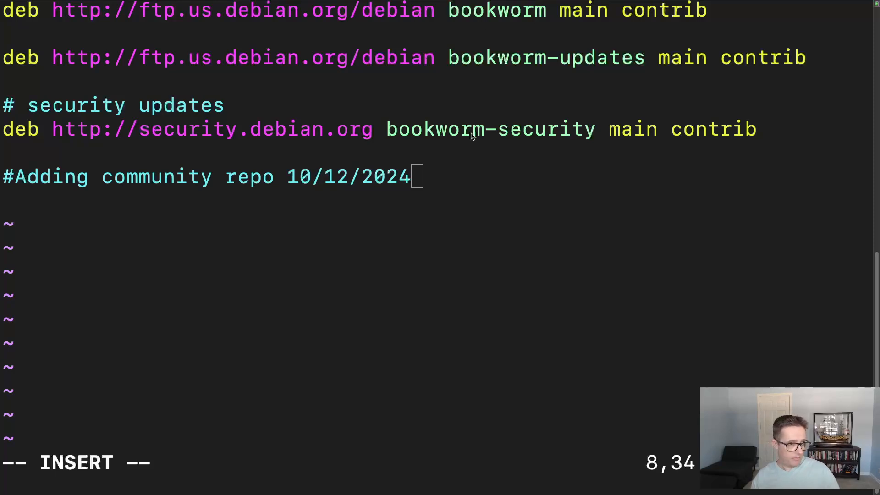
click(444, 171)
key(Return)
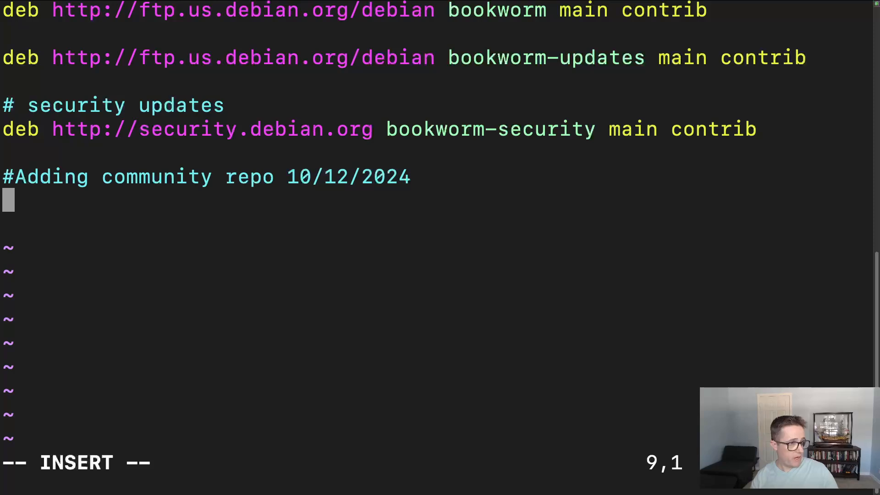
text(deb http://download.proxmox.com/debian bookworm pve-no-subscription)
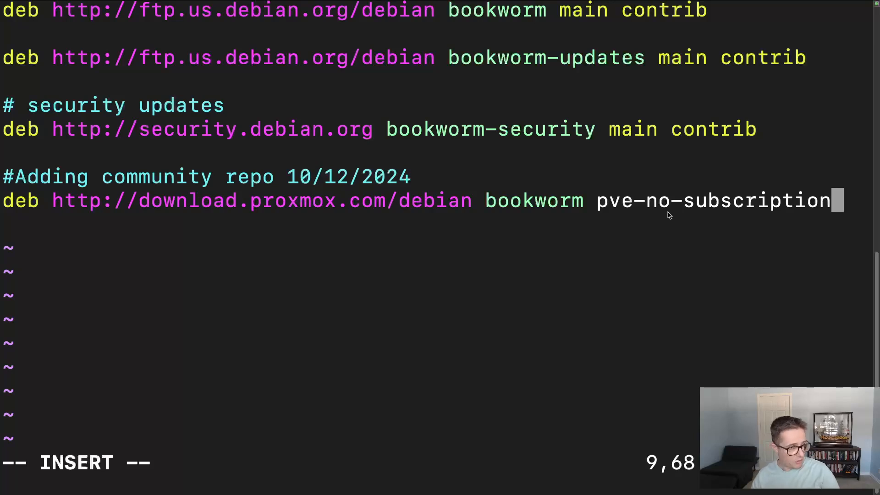
key(Escape)
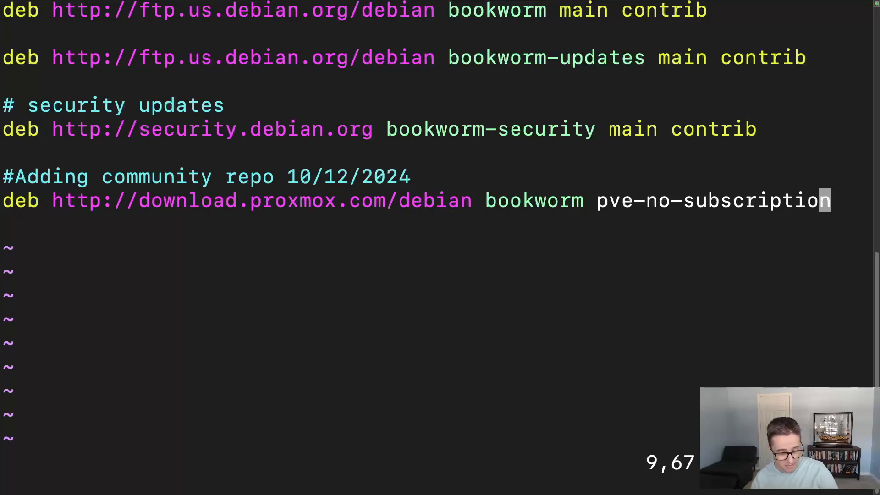
text(:wq!)
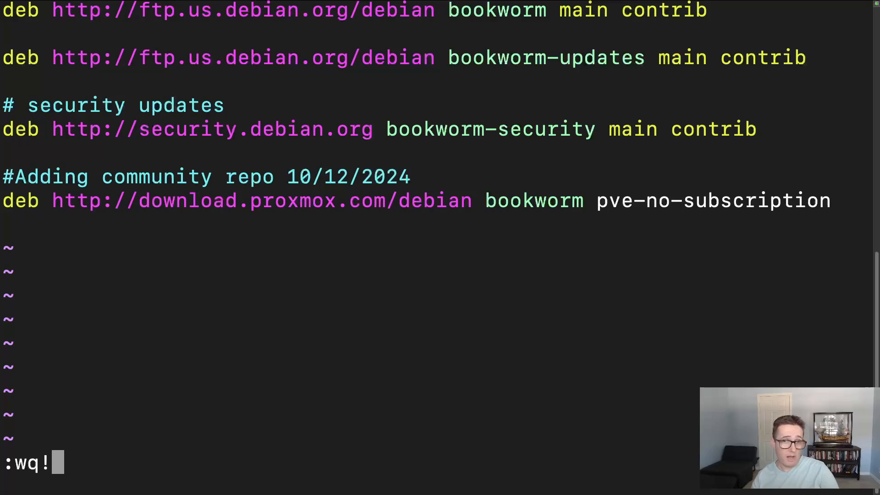
key(Return)
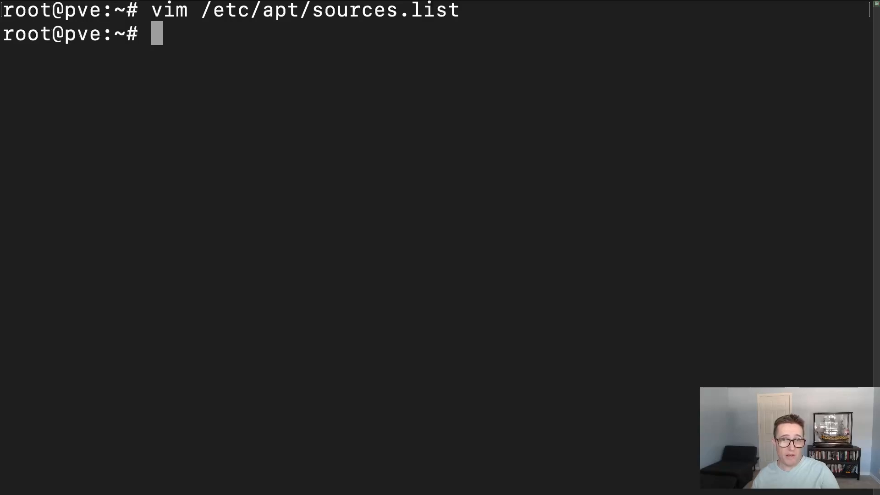
- Change the working directory to /etc/apt/sources.list.d
key(super+Tab)
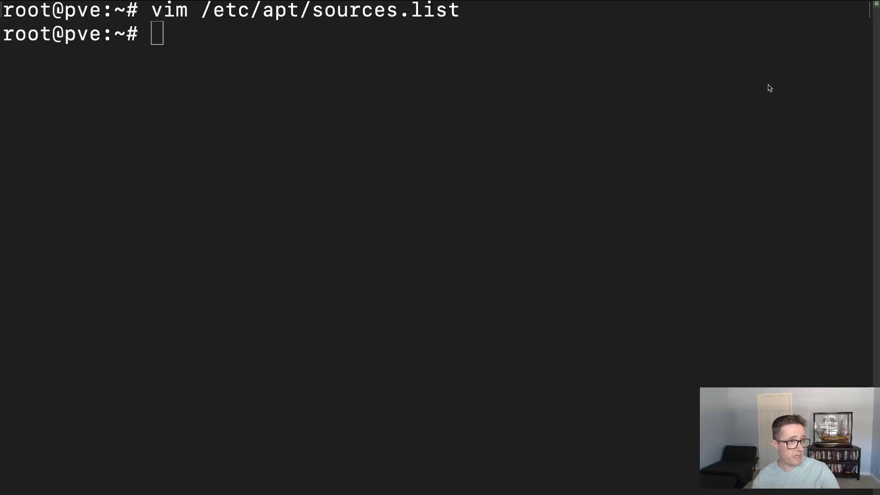
click(286, 27)
text(cd /etc/apt/sources.list.d)
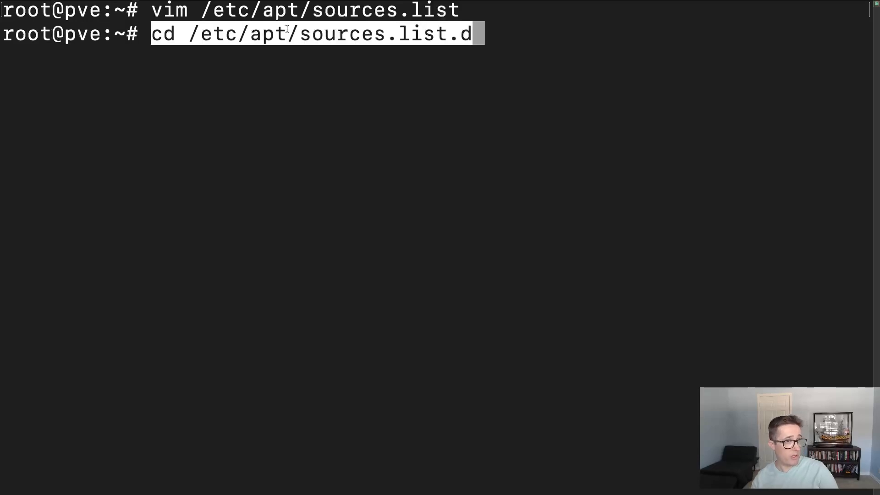
key(Return)
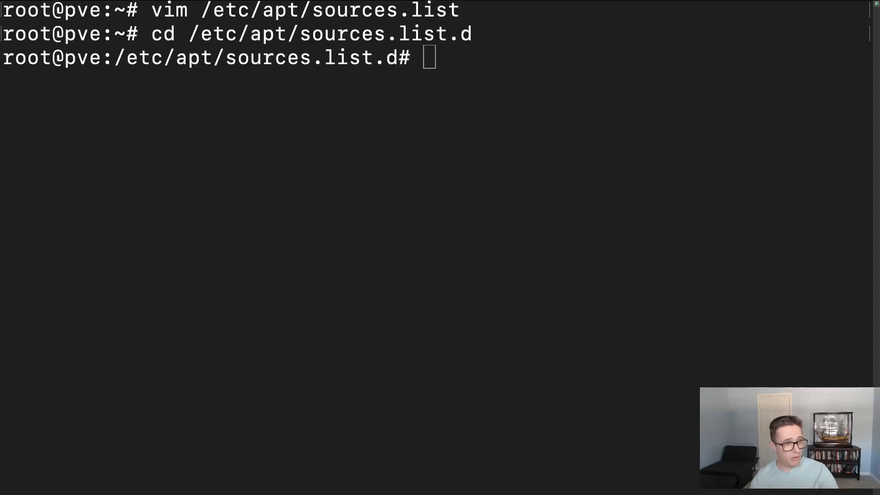
- Open pve-enterprise.list in vim, comment out the enterprise repository line with #, and save and quit
click(460, 63)
text(vim pve-enterprise.list)
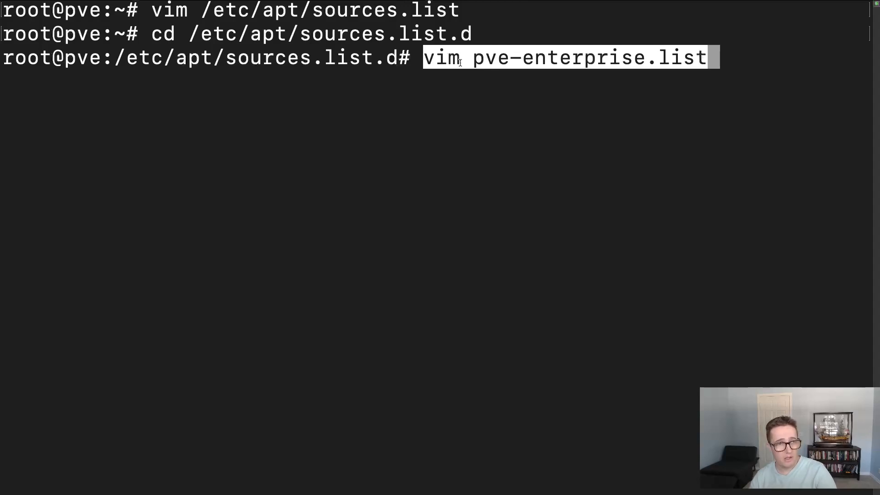
key(Return)
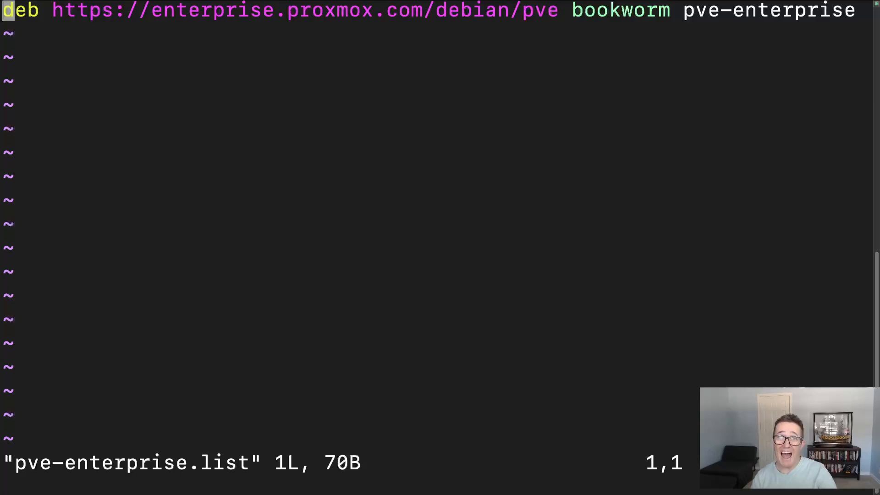
text(i)
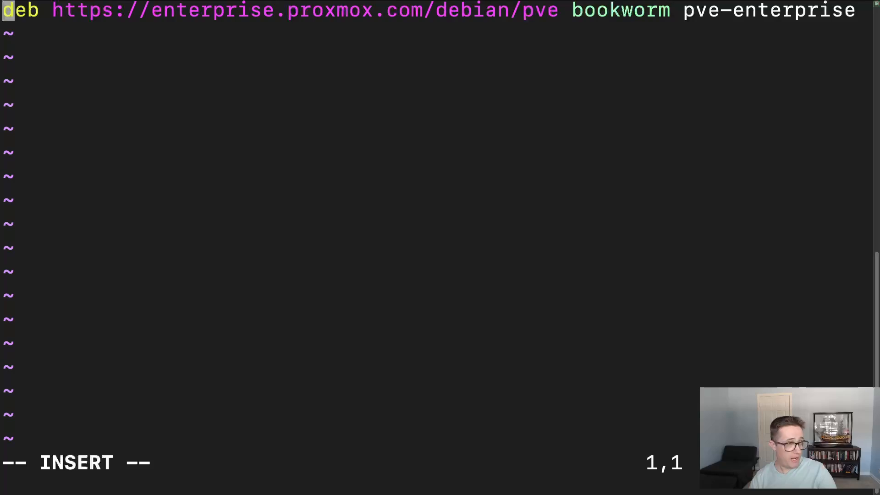
text(3)
key(BackSpace)
text(#)
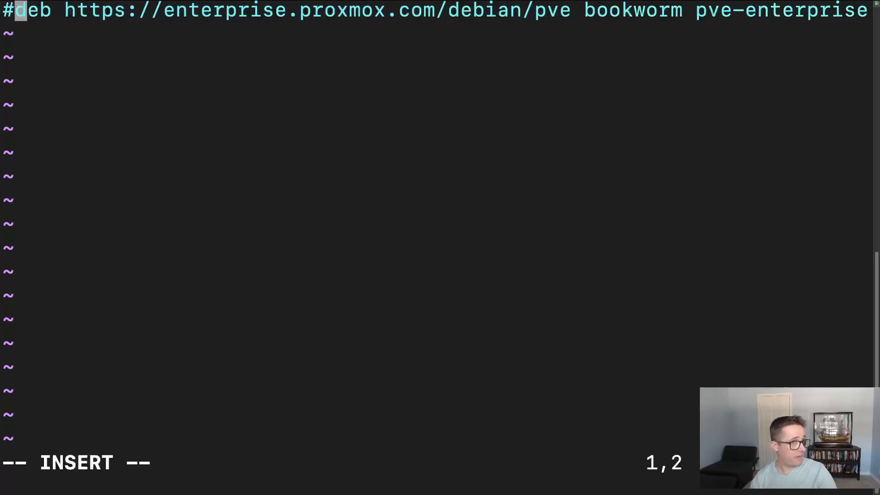
key(Escape)
text(:wq!)
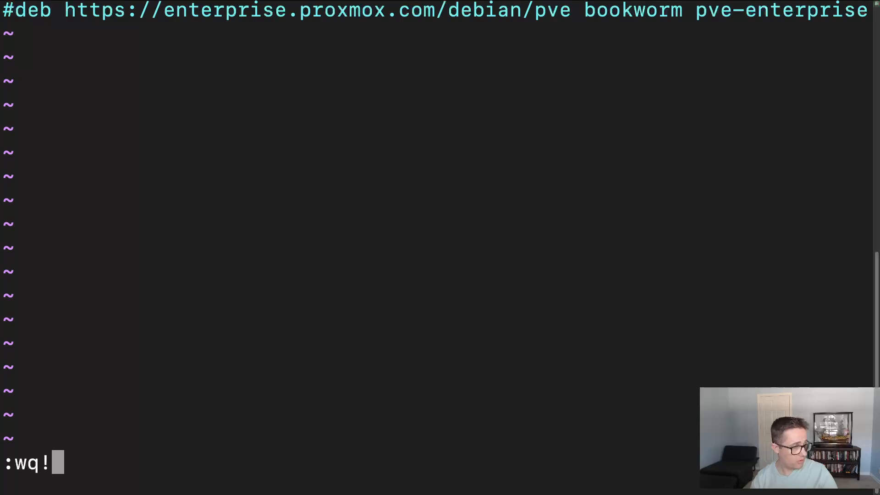
key(Return)
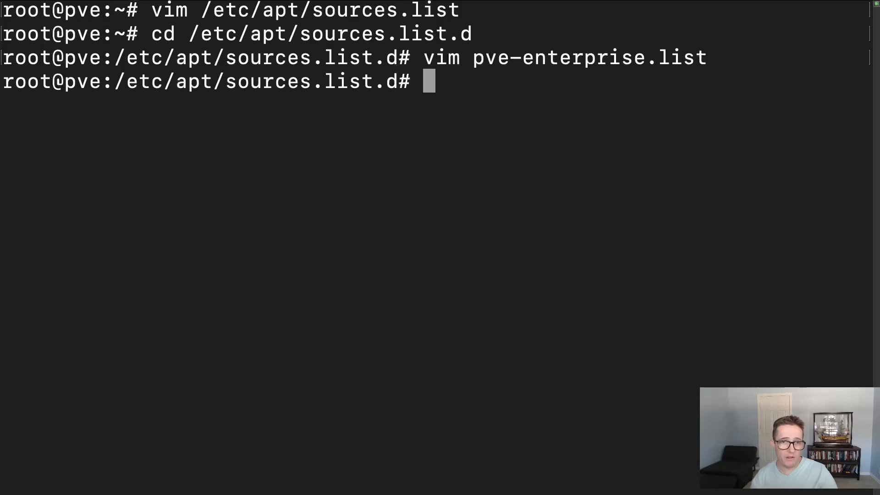
- Open ceph.list in vim, comment out the ceph-quincy enterprise repository line with #, and save and quit
key(super+Tab)
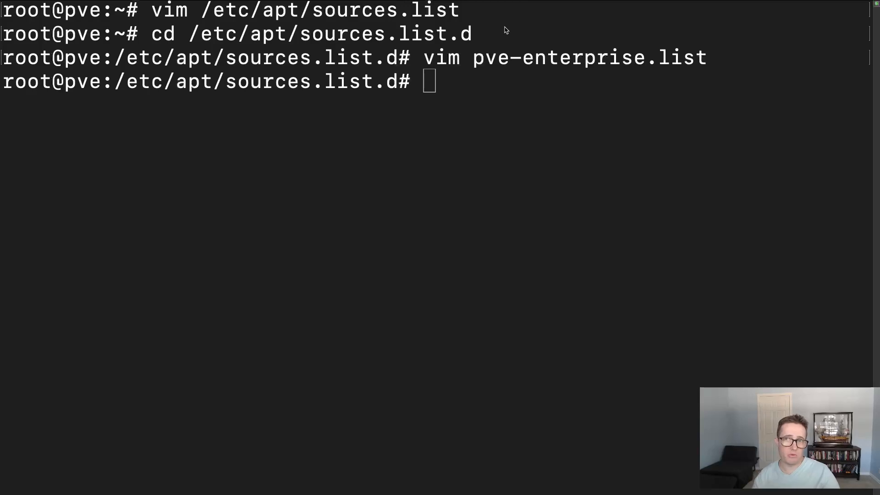
click(464, 78)
text(vim ceph.list)
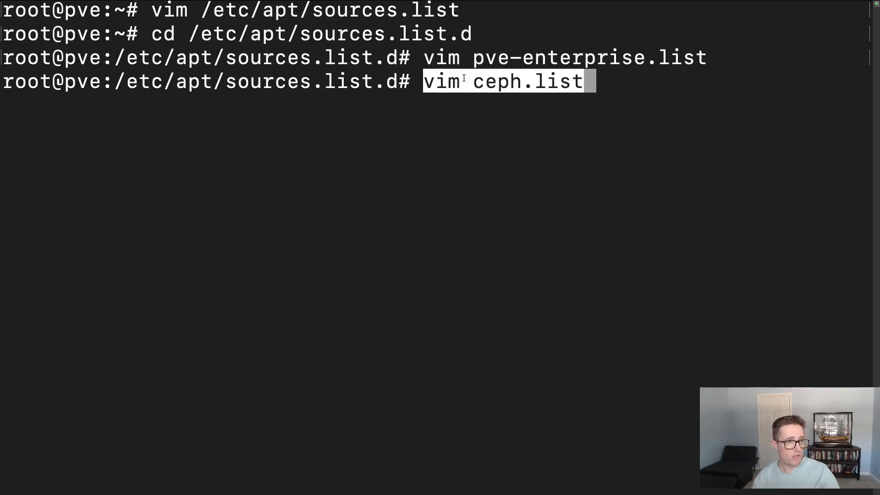
key(Return)
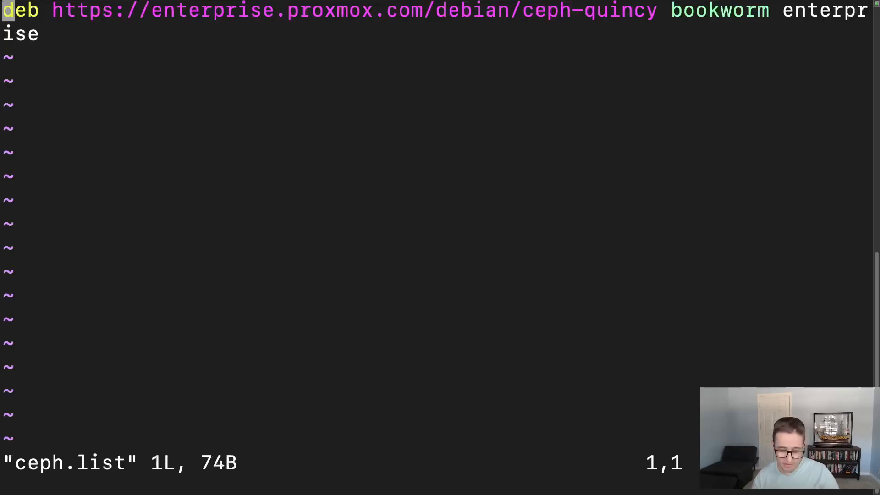
key(shift+3)
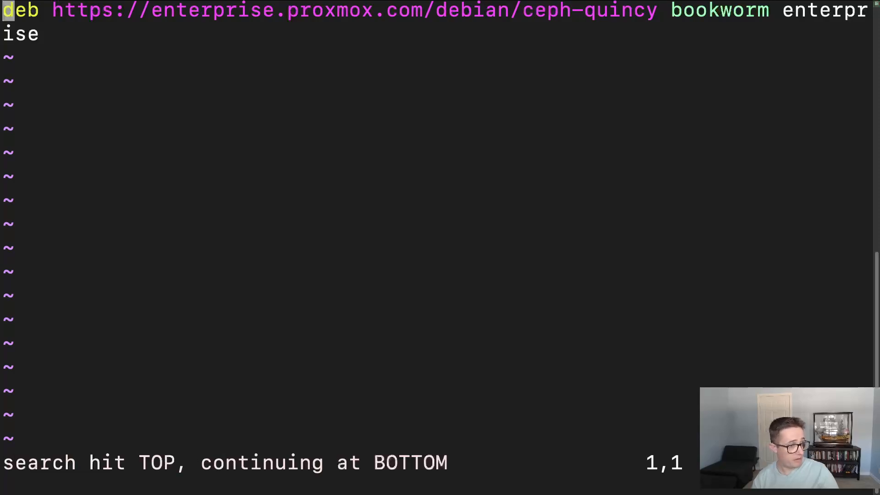
key(Escape)
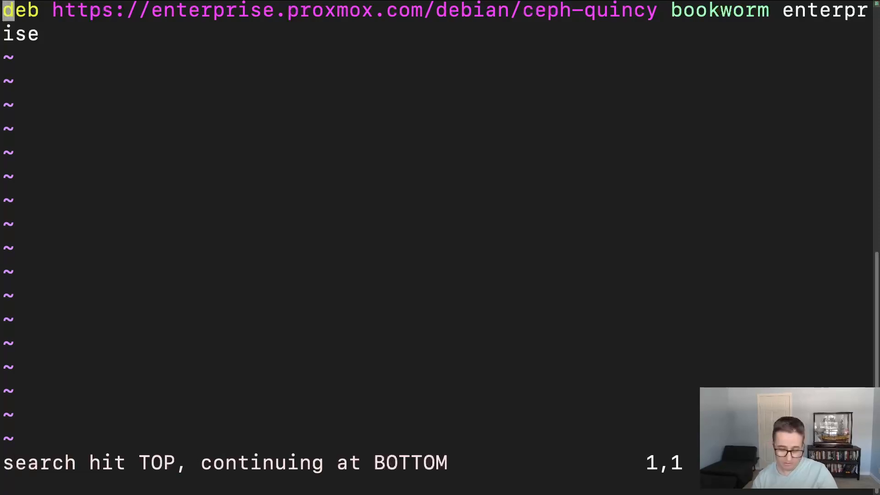
key(i)
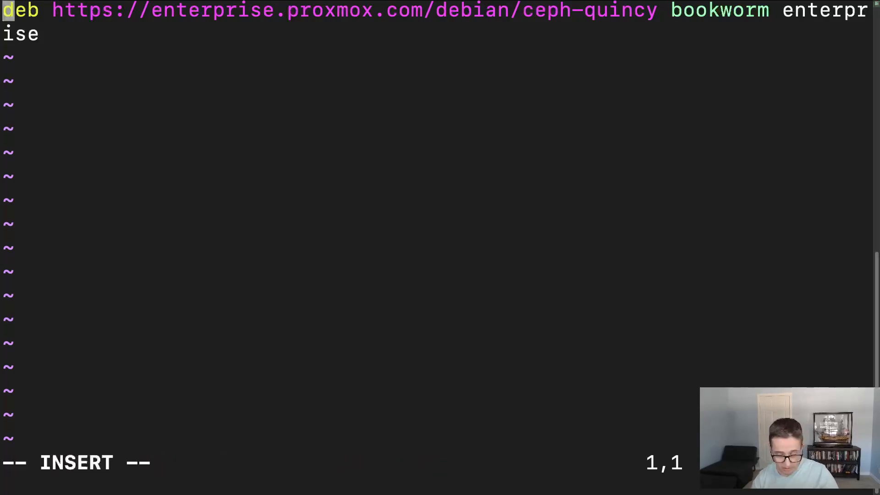
text(#)
key(Escape)
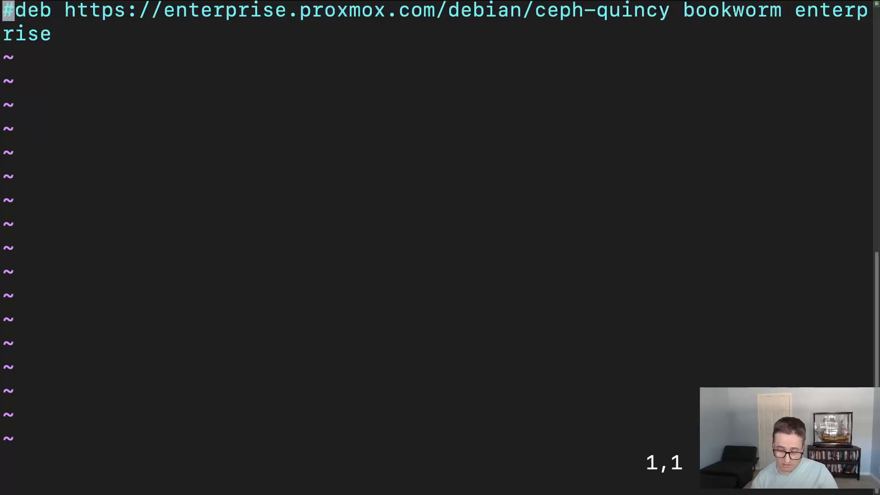
text(:wq!)
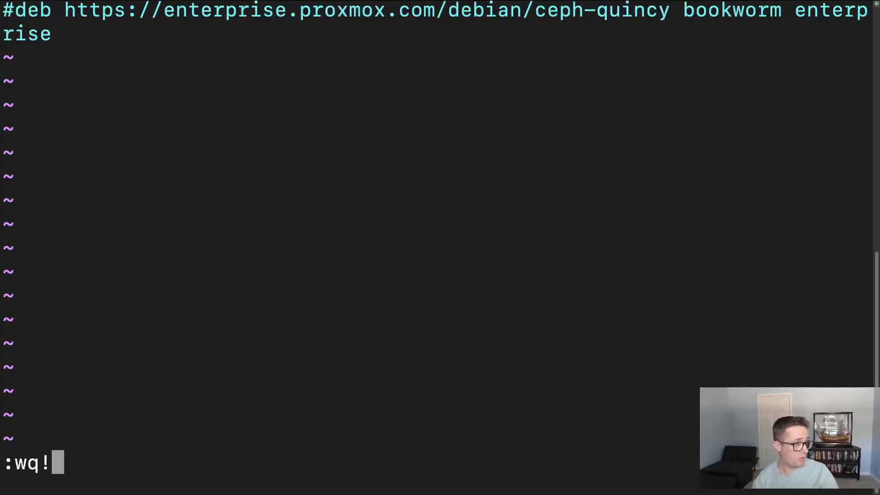
key(Return)
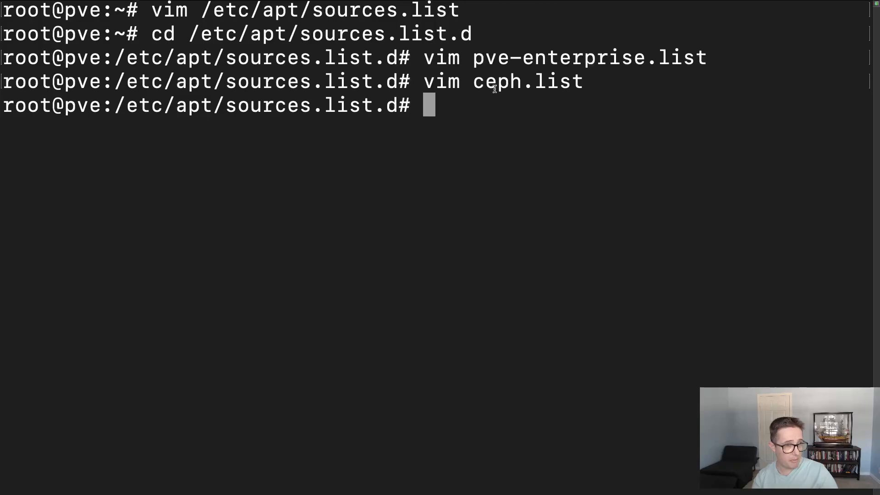
- Refresh the package lists with apt update
text(update)
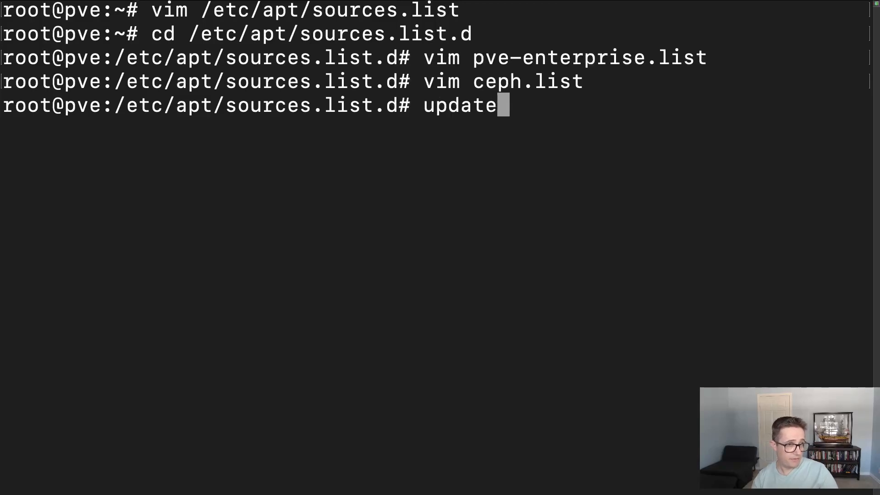
key(BackSpace)
key(BackSpace)
key(BackSpace)
key(BackSpace)
key(BackSpace)
key(BackSpace)
text(apt )
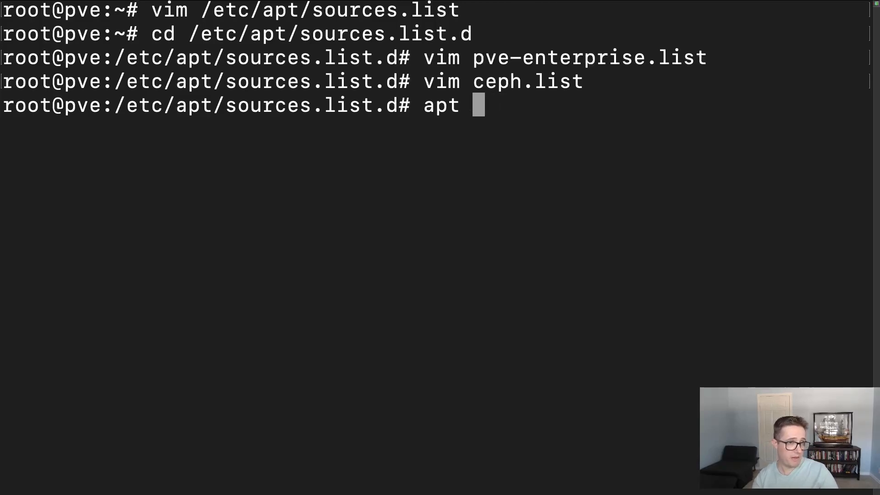
text(update)
key(Return)
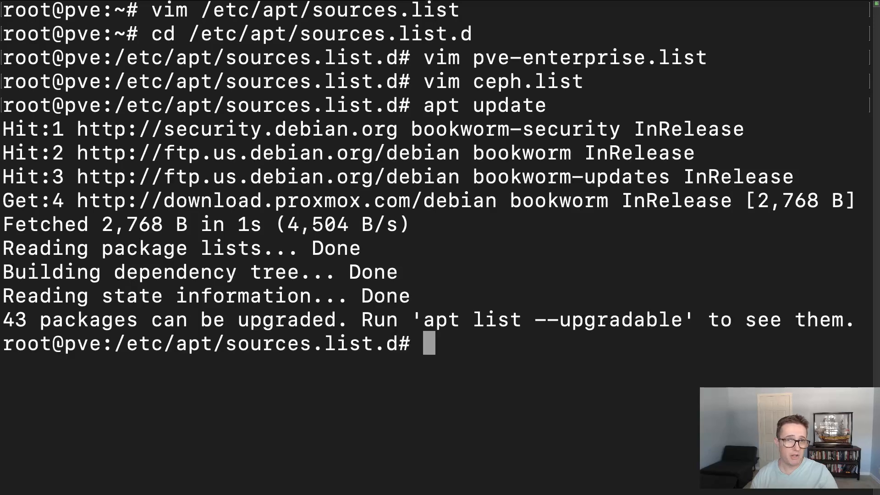
- Try to start the distribution update with the command apt dsit-update
text(a)
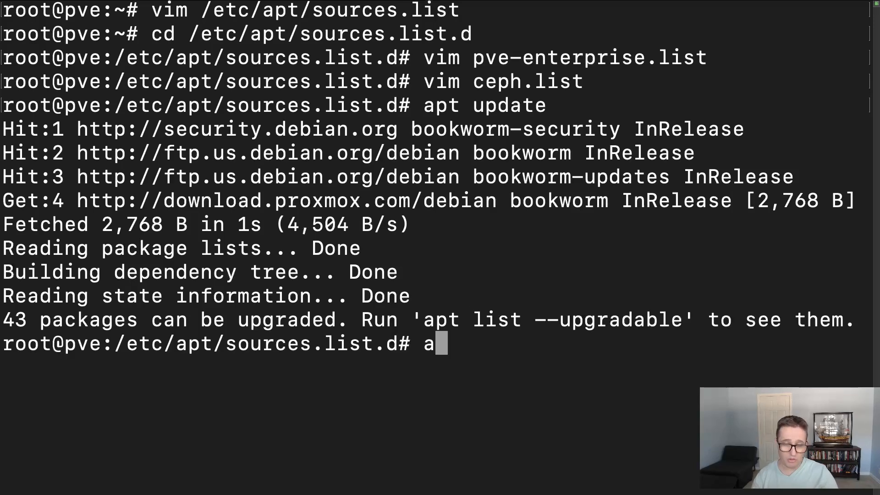
text(pt dsit-update)
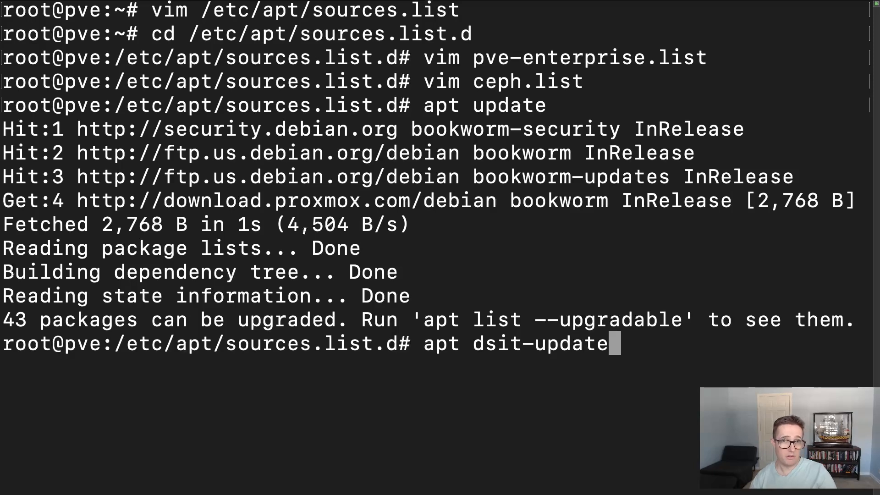
key(Return)
- Correct the recalled command to apt dist-upgrade, run it, and accept the package upgrade with y
key(Up)
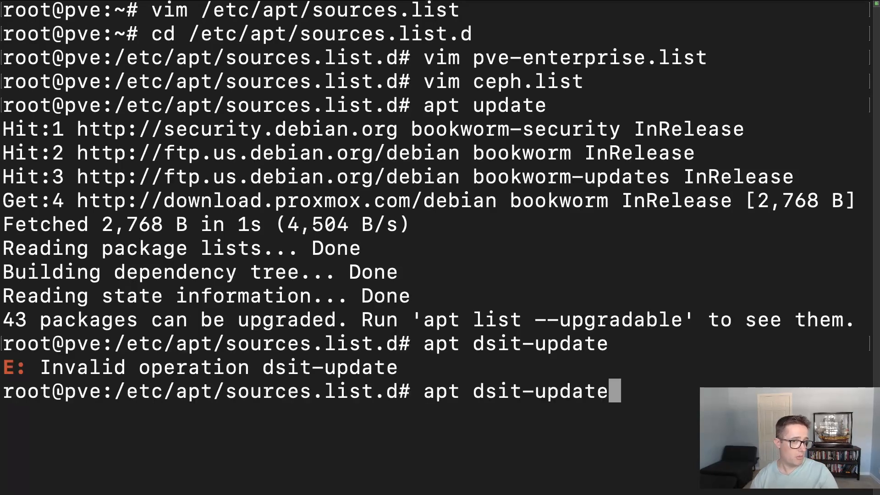
key(Left)
key(Left)
key(Left)
key(Right)
key(Right)
key(Right)
key(Left)
key(Left)
key(Left)
key(Left)
key(Right)
key(Right)
key(Right)
key(Right)
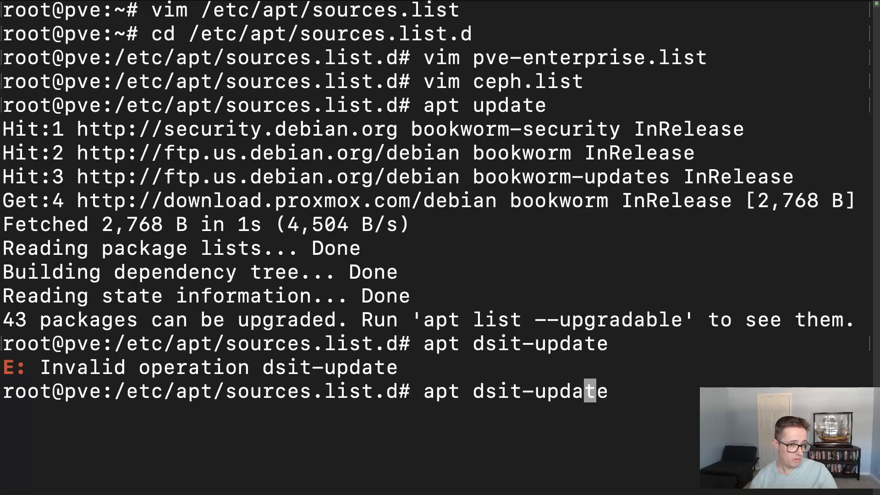
key(BackSpace)
key(BackSpace)
key(BackSpace)
key(BackSpace)
key(BackSpace)
key(BackSpace)
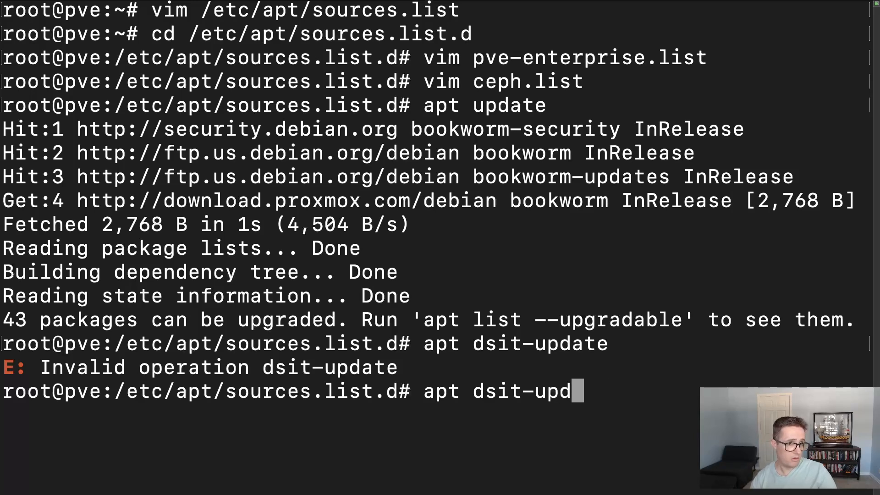
key(BackSpace)
key(BackSpace)
key(BackSpace)
key(BackSpace)
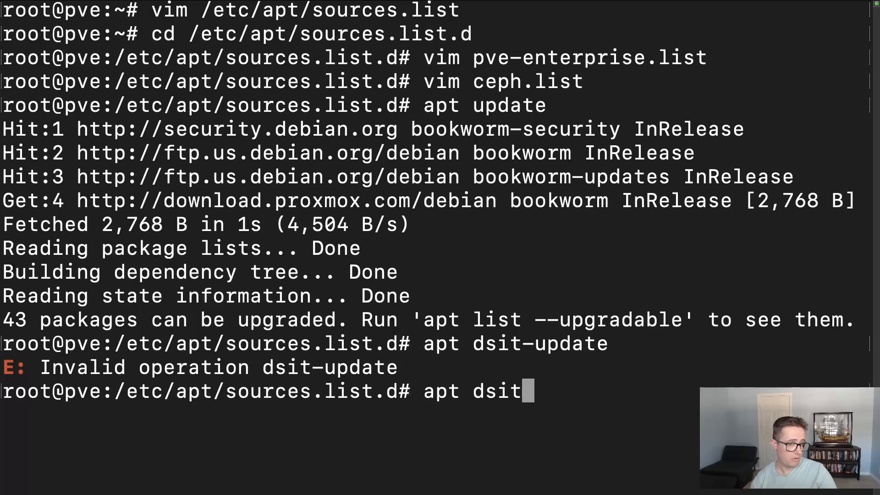
text(i)
key(Tab)
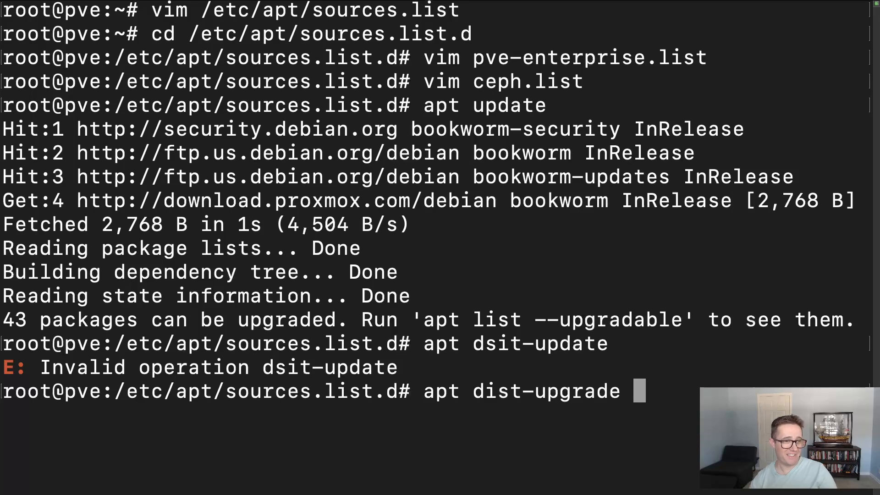
key(Return)
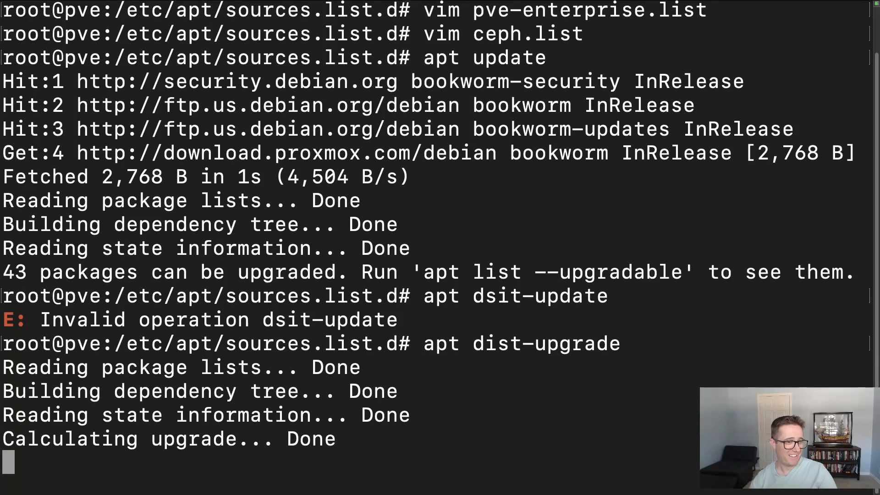
text(y)
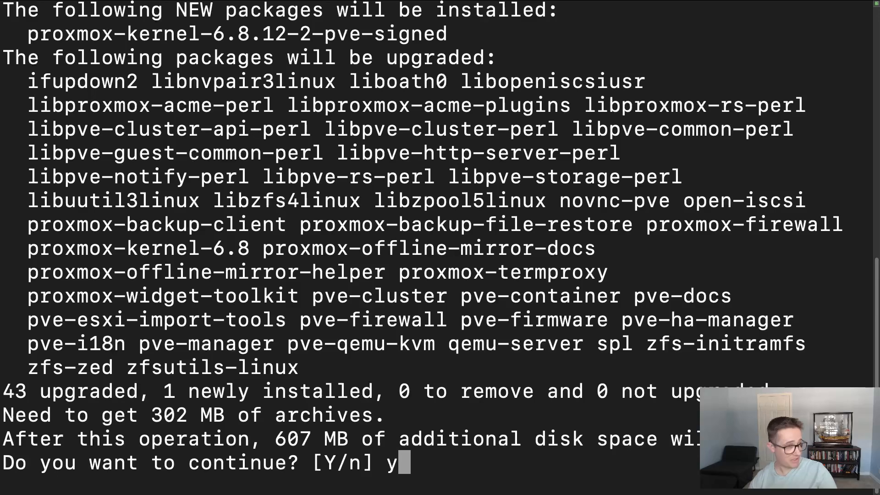
key(Return)
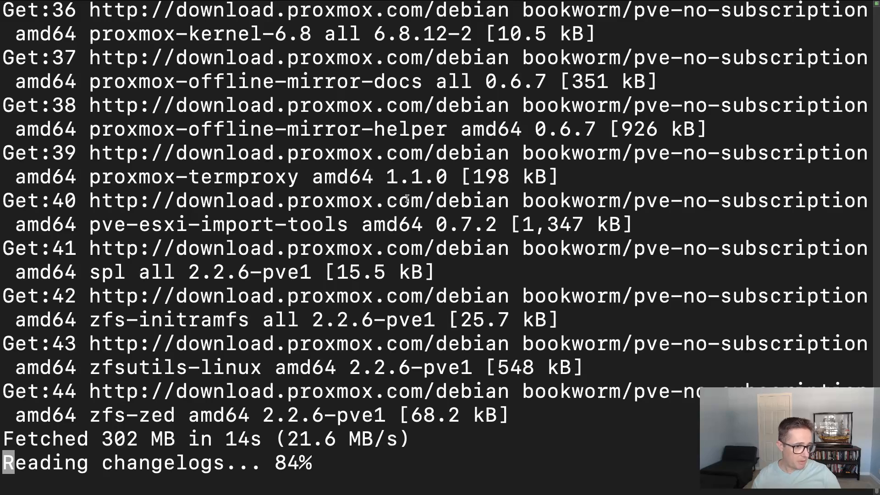
- Switch to the Proxmox VE web interface and reload the pve node's Repositories page to check the repository list
key(ctrl+Right)
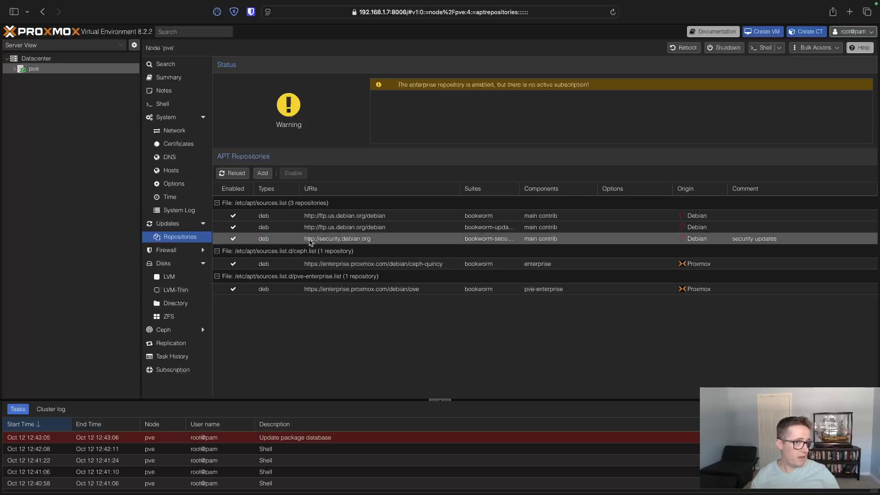
click(613, 13)
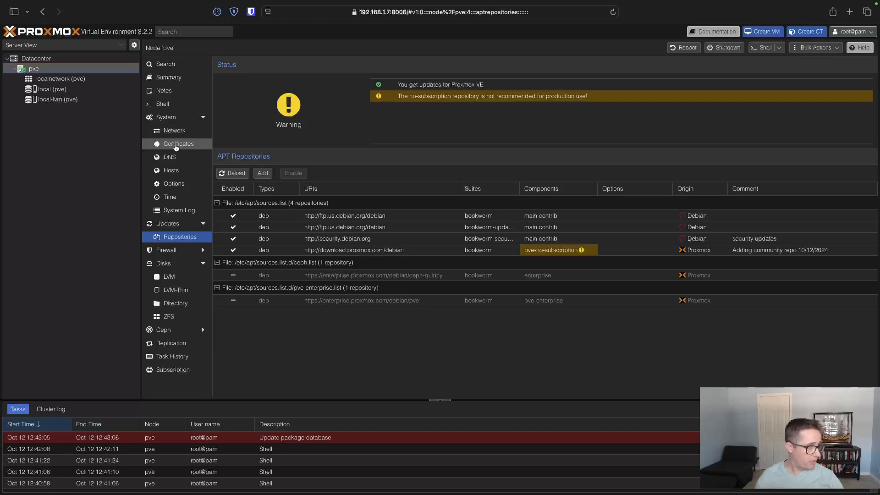
- Review the Datacenter's storage list and summary, and open the pve node in the server tree
click(46, 62)
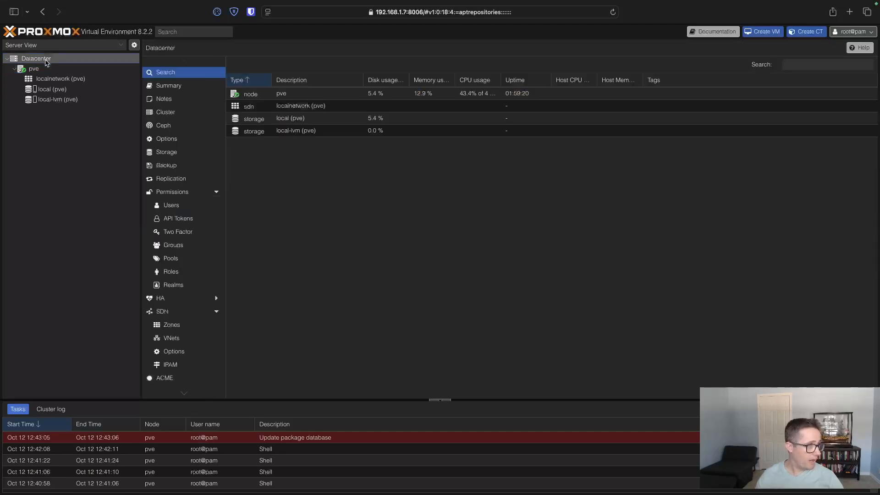
click(172, 152)
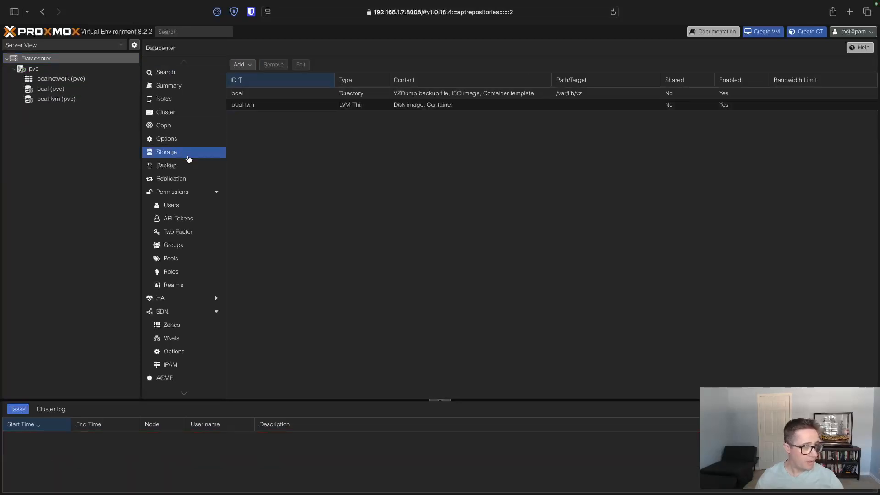
click(170, 88)
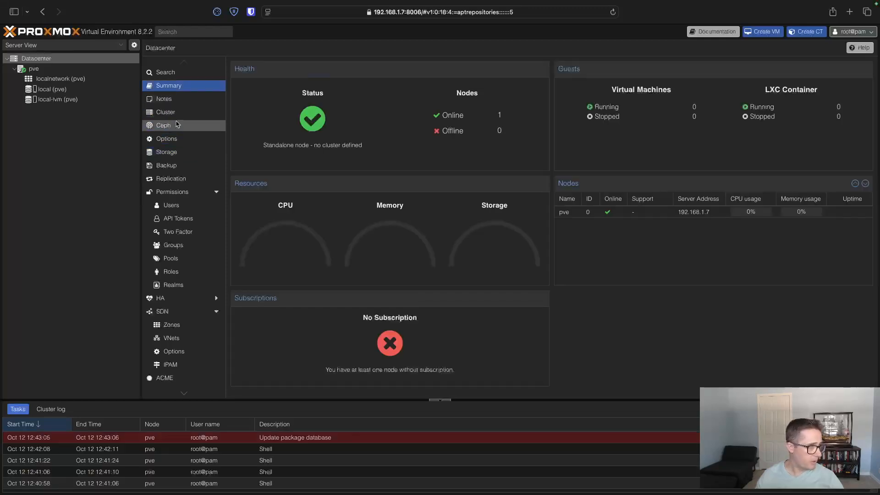
click(189, 152)
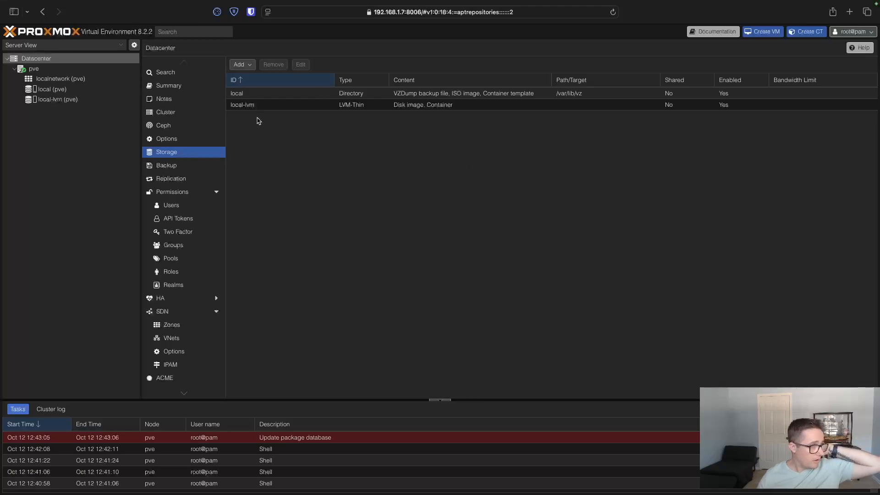
click(33, 69)
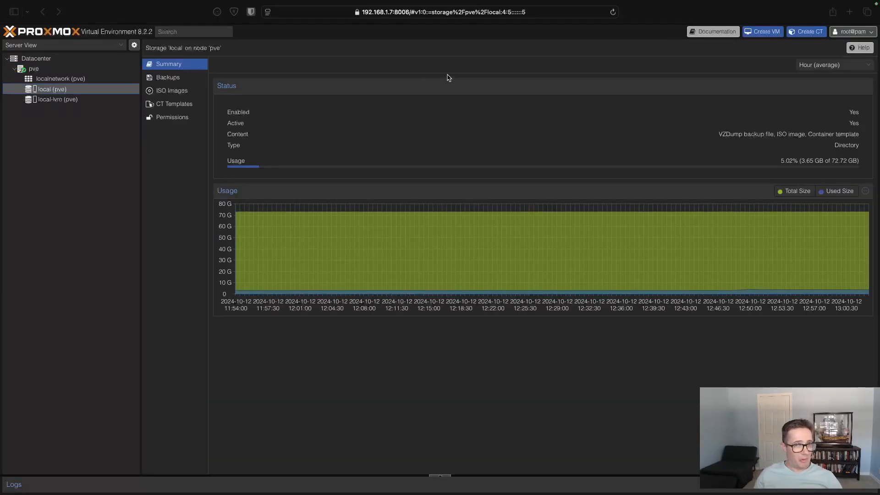
- Compare the summaries of the local and local-lvm storages on the pve node
click(55, 100)
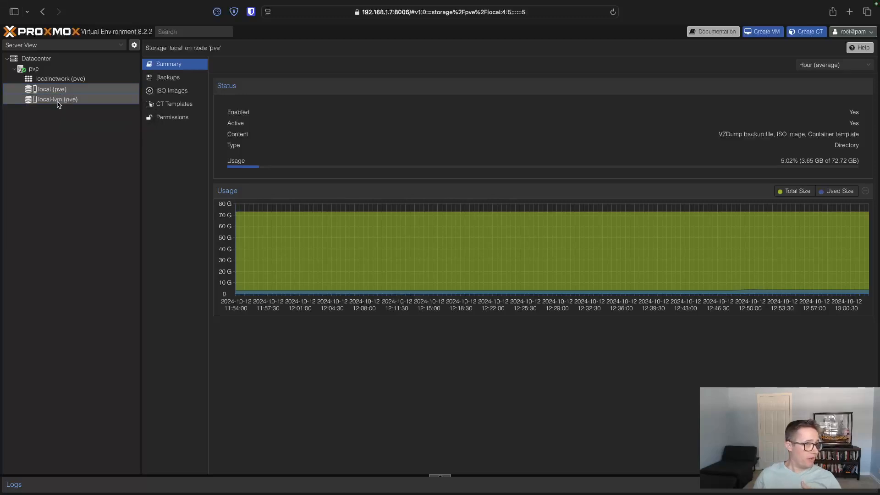
click(58, 100)
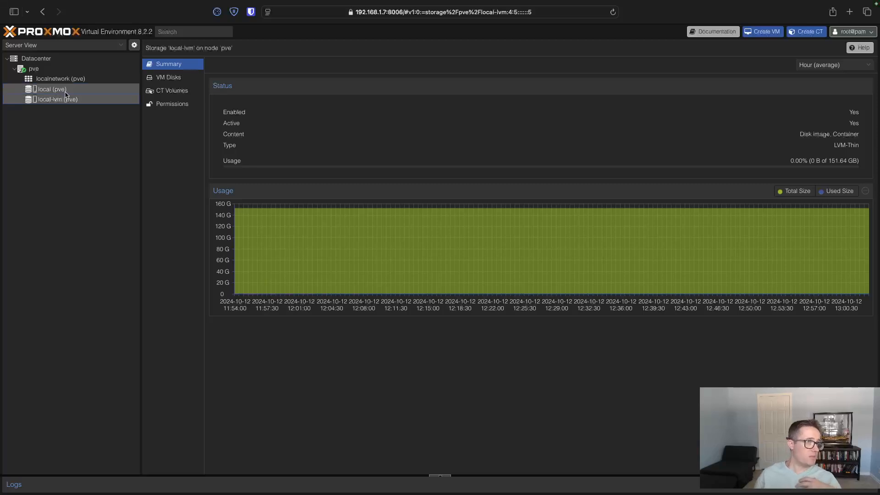
click(62, 89)
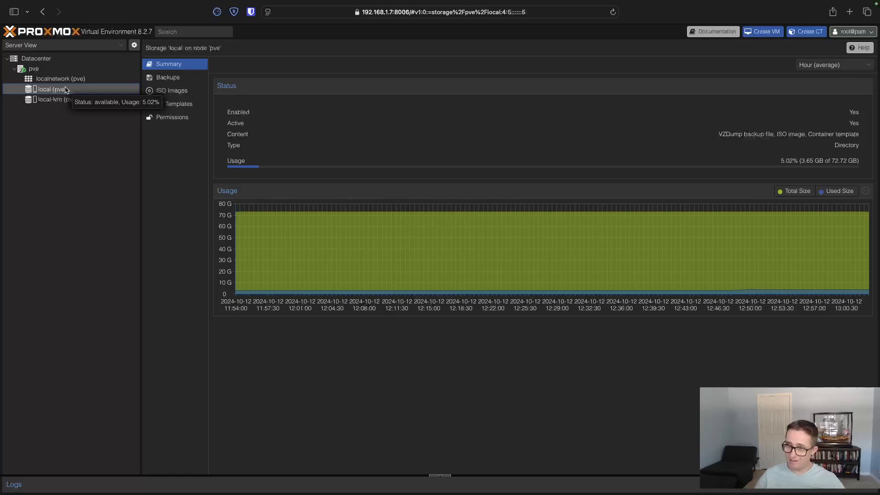
click(57, 99)
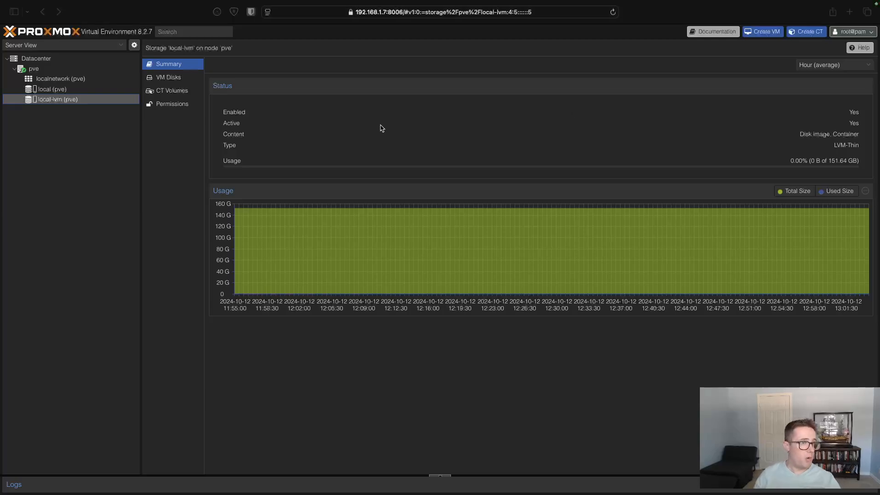
- Switch to the terminal, start an lvremove command, and list the logical volumes available under /dev/pve/
key(ctrl+Left)
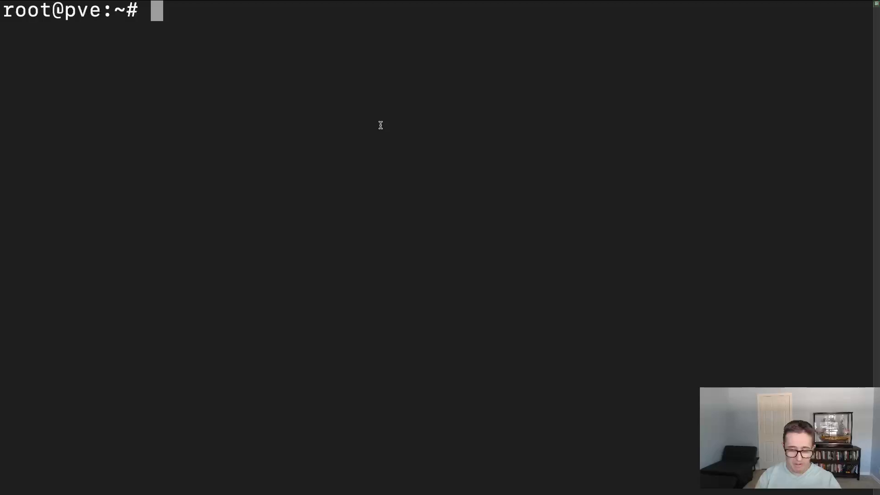
text(lv)
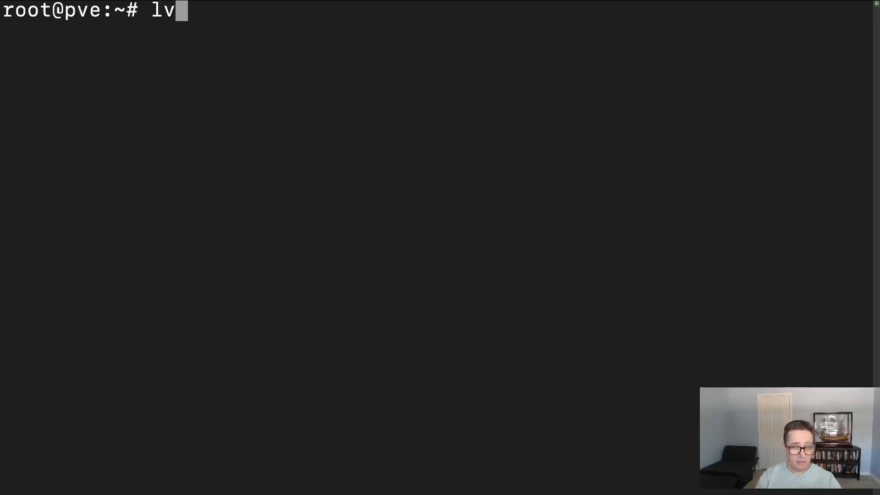
text(re)
key(Tab)
key(Tab)
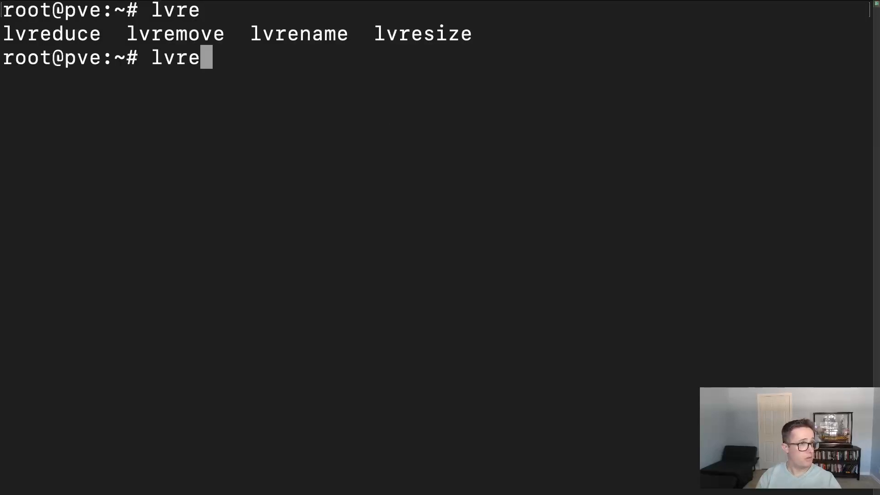
text(mo)
key(Tab)
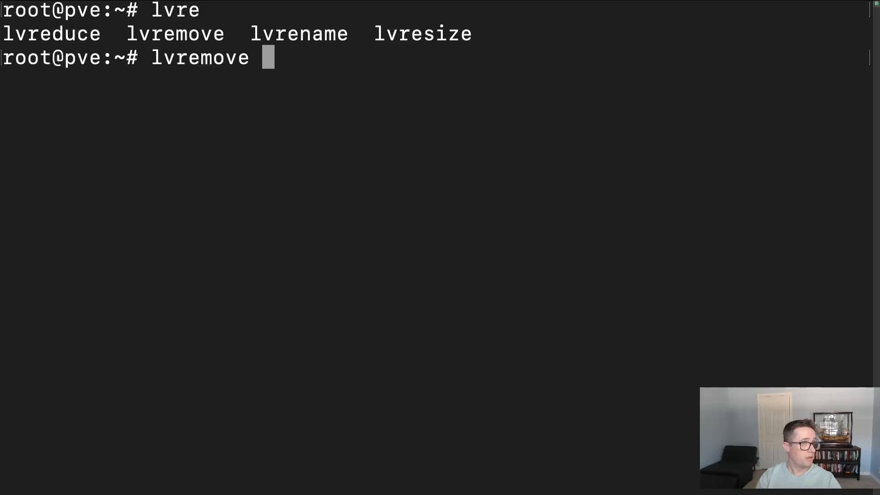
text(/dev/pve)
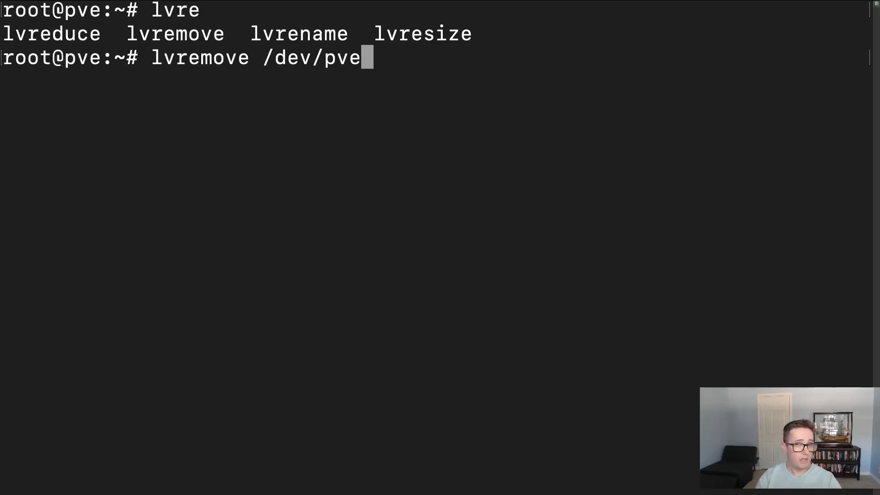
text(/)
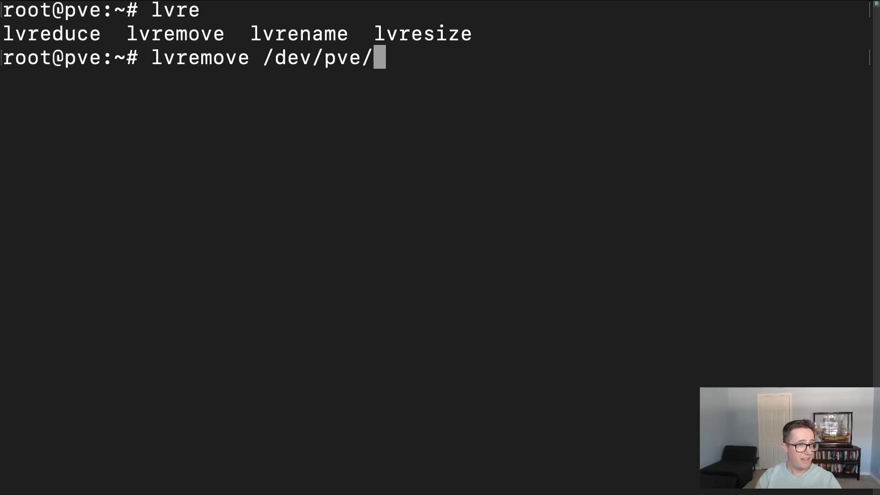
key(Tab)
key(Tab)
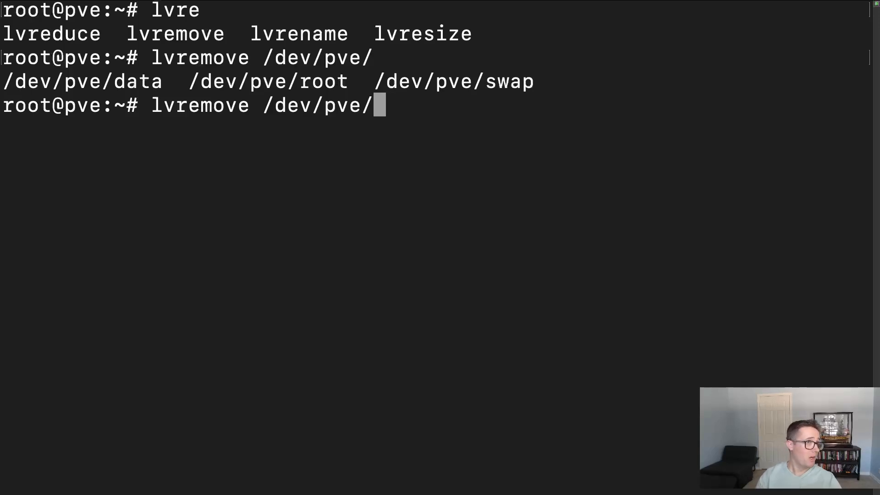
- Complete the lvremove command with the data volume, run it for /dev/pve/data, and accept the removal with y
text(da)
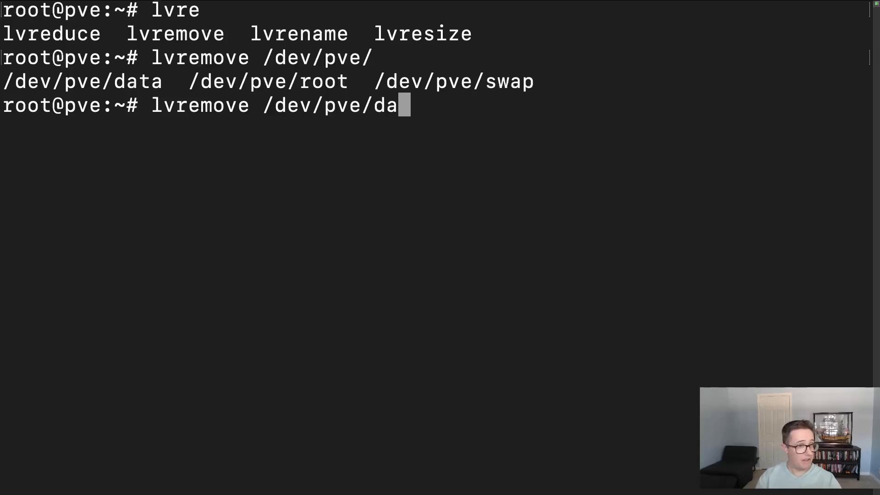
text(ta)
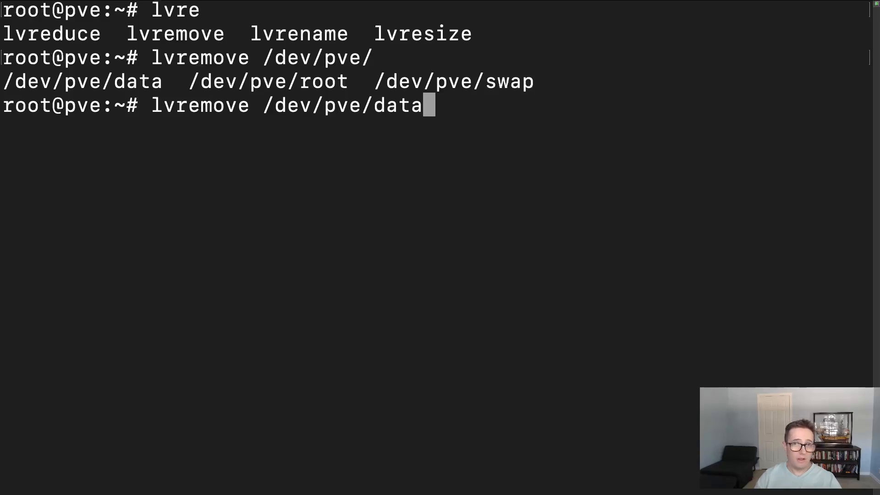
key(Return)
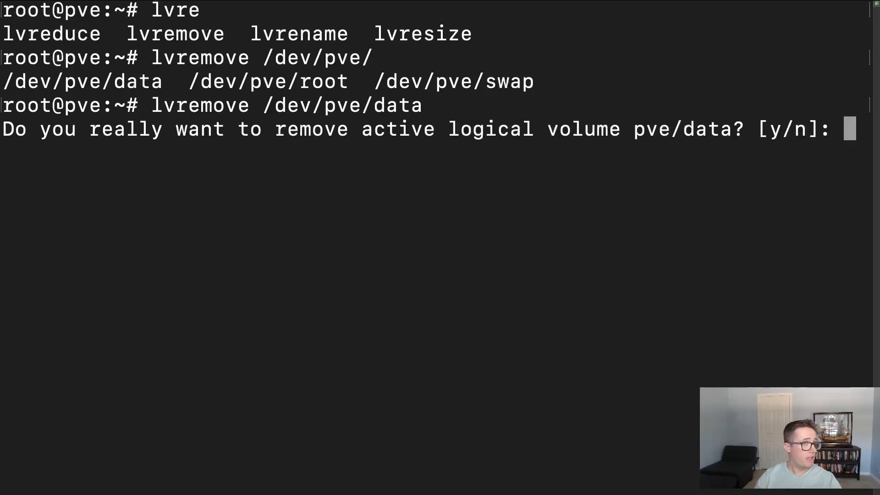
text(y)
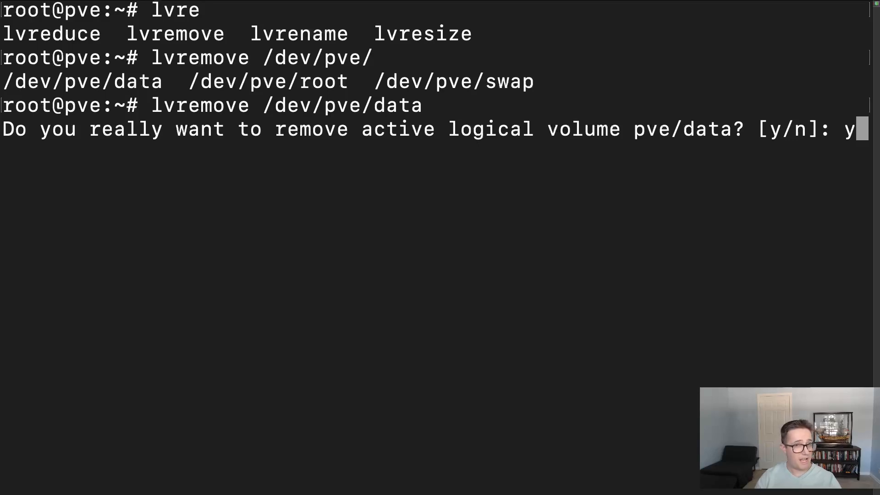
key(Return)
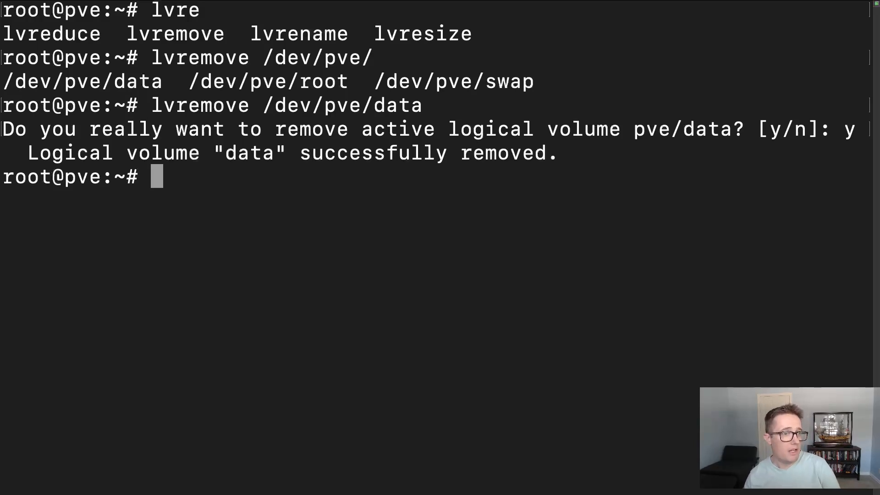
- Extend the root logical volume over all free space by running lvresize -l +100%FREE /dev/pve/root
text(lvres)
key(Tab)
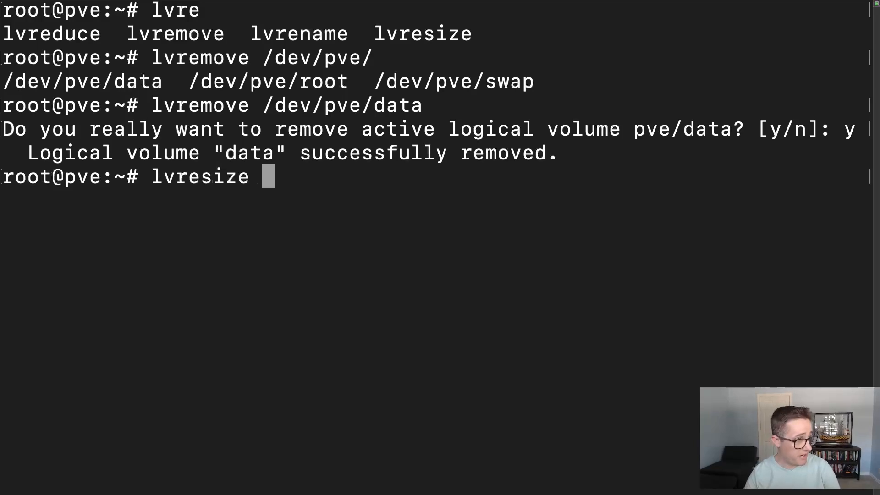
text(-l)
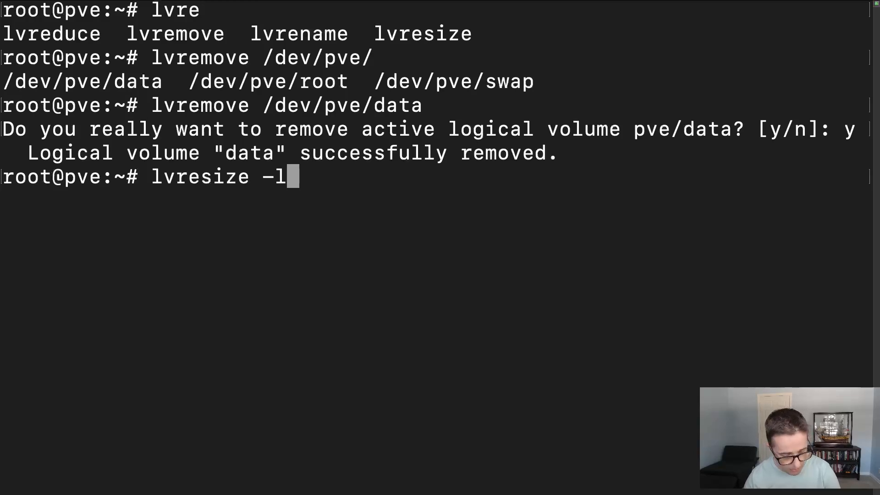
text( +1)
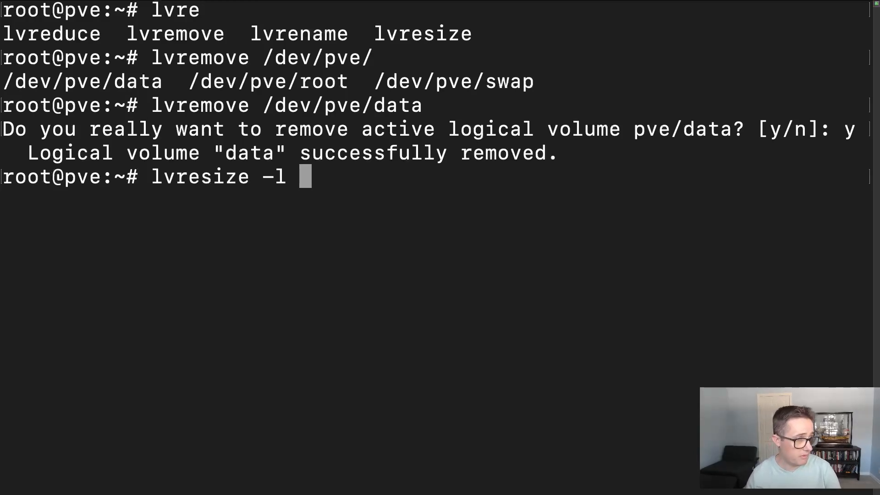
text(00)
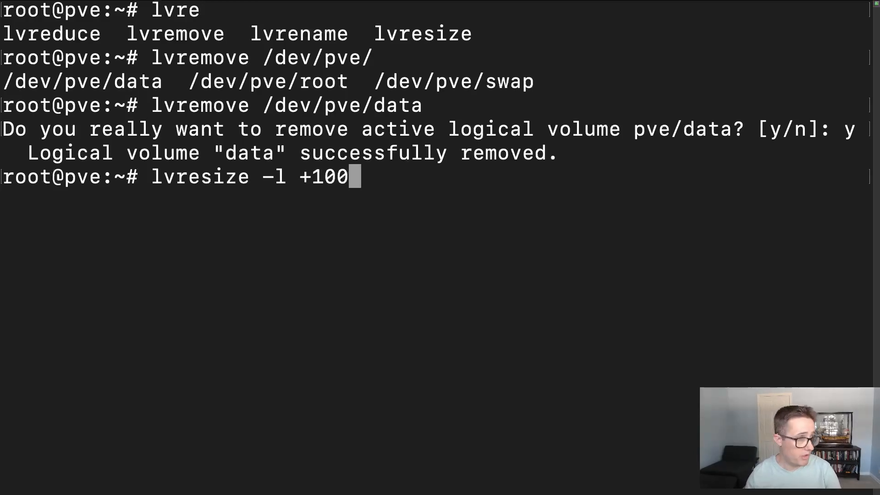
text(%)
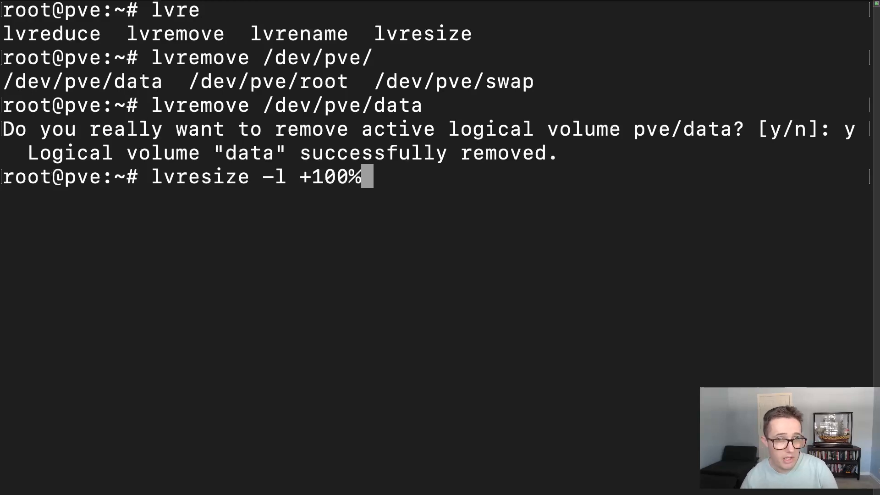
text(FREE)
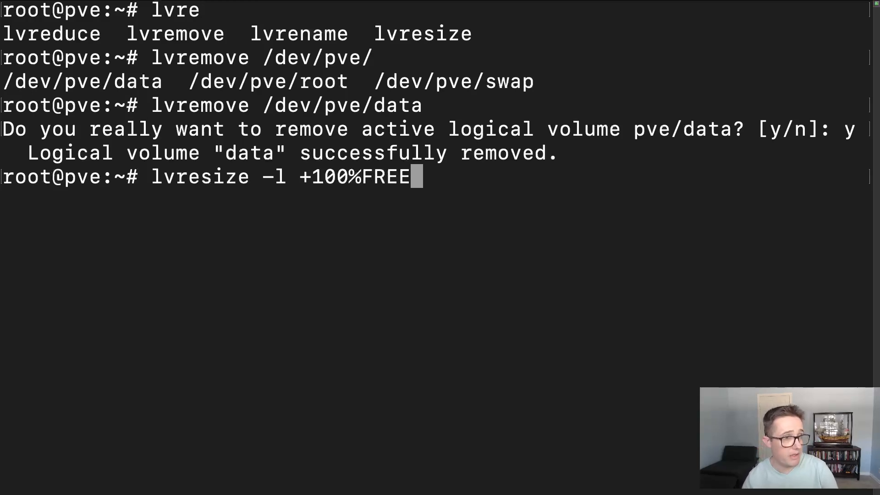
text( /)
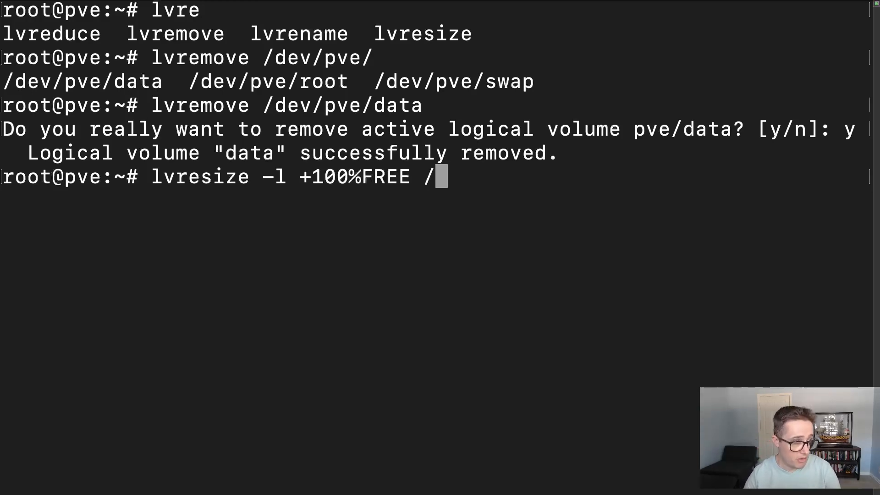
text(dev)
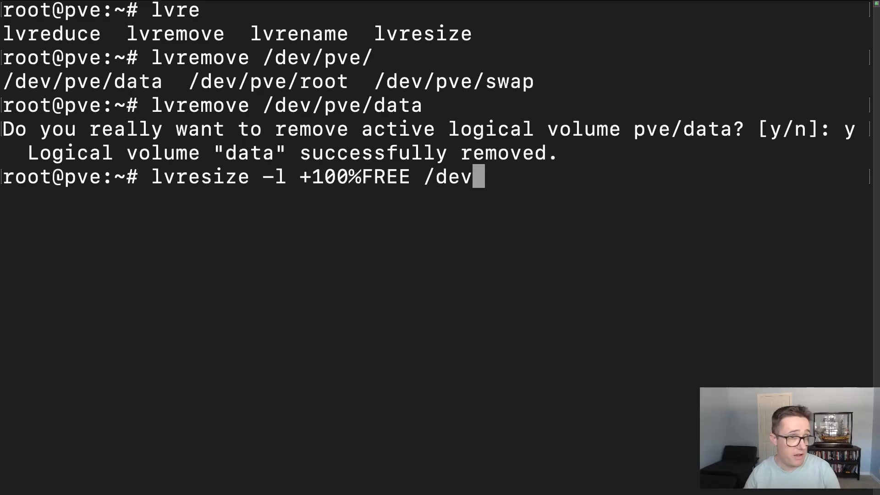
text(/pve/root)
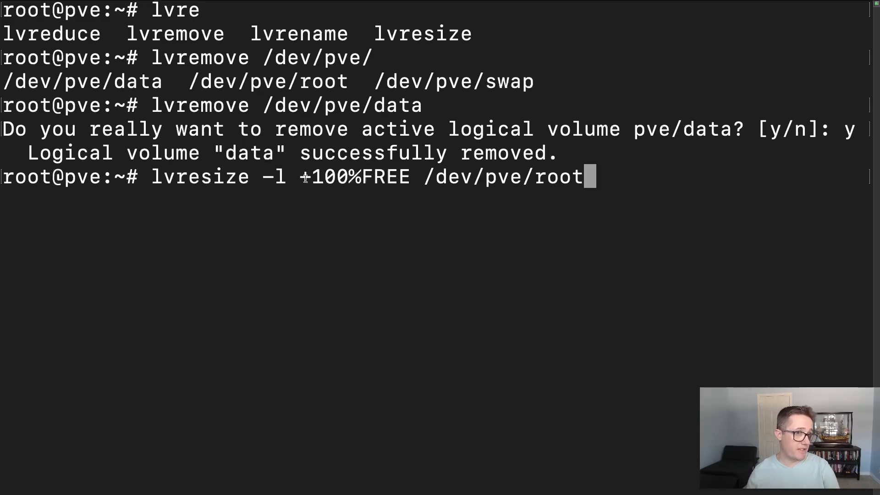
drag(302, 178, 416, 172)
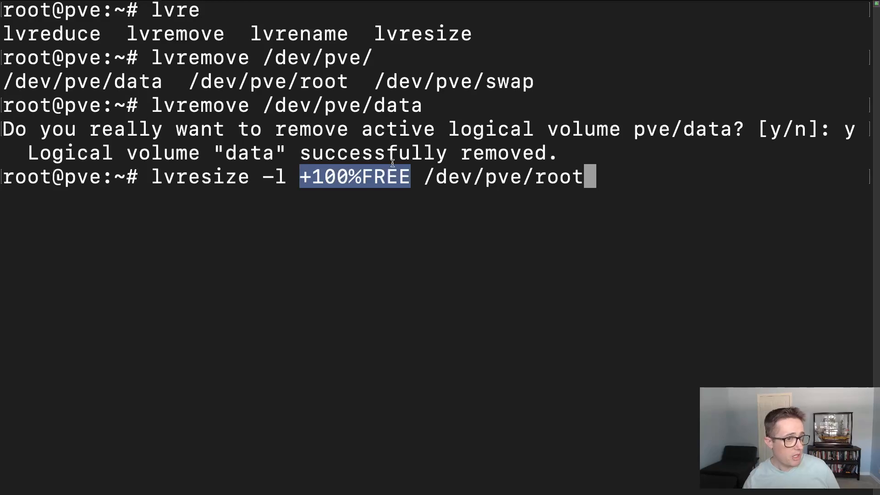
key(Return)
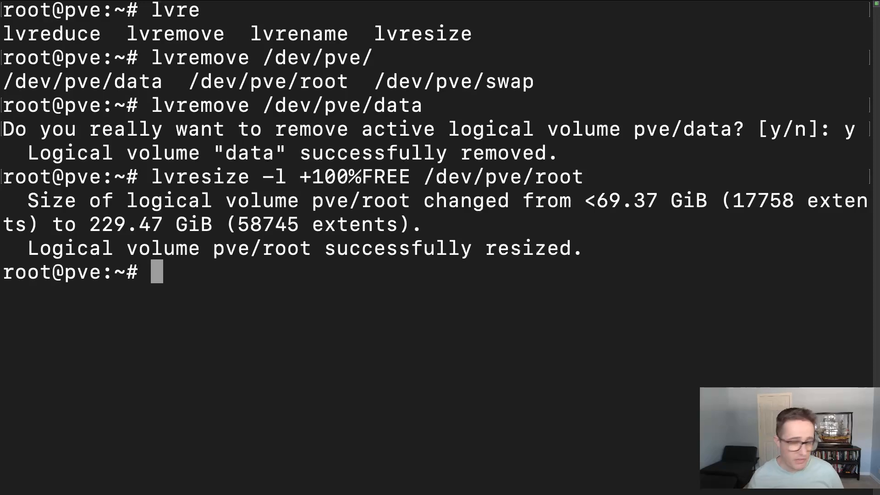
- Switch to the Proxmox VE web interface, reload it, and check the local and local-lvm storage summaries
key(ctrl+Right)
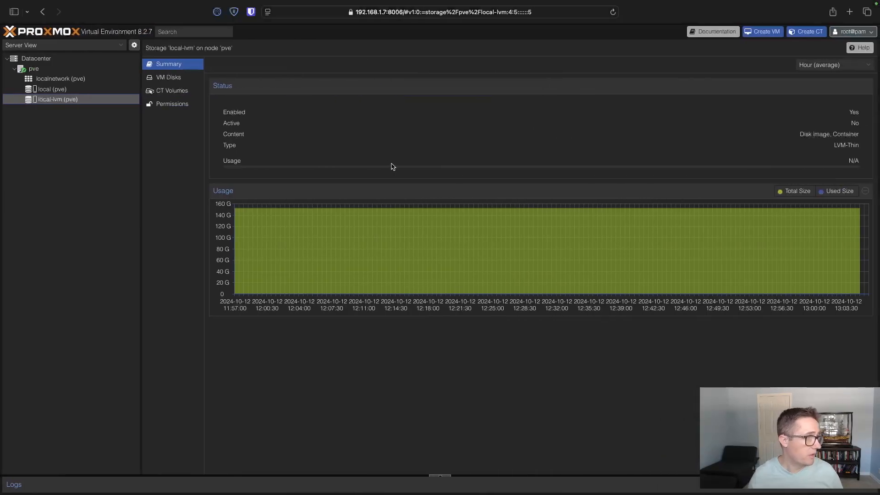
click(613, 12)
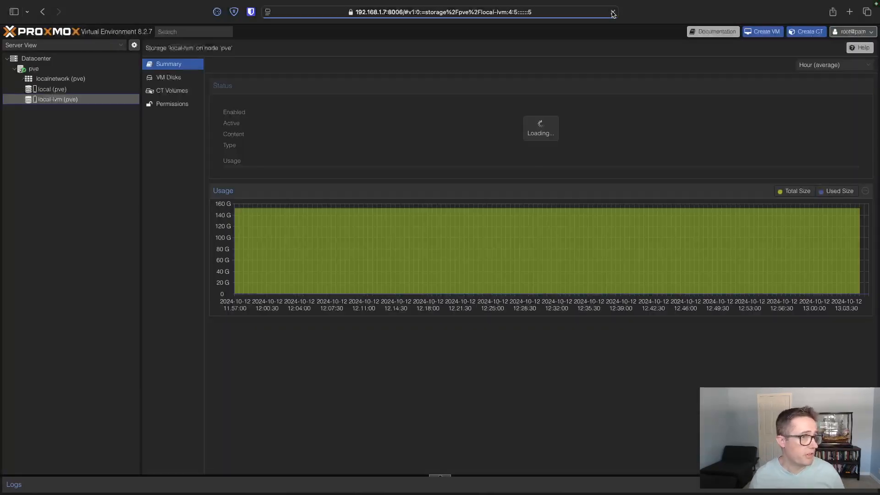
click(48, 90)
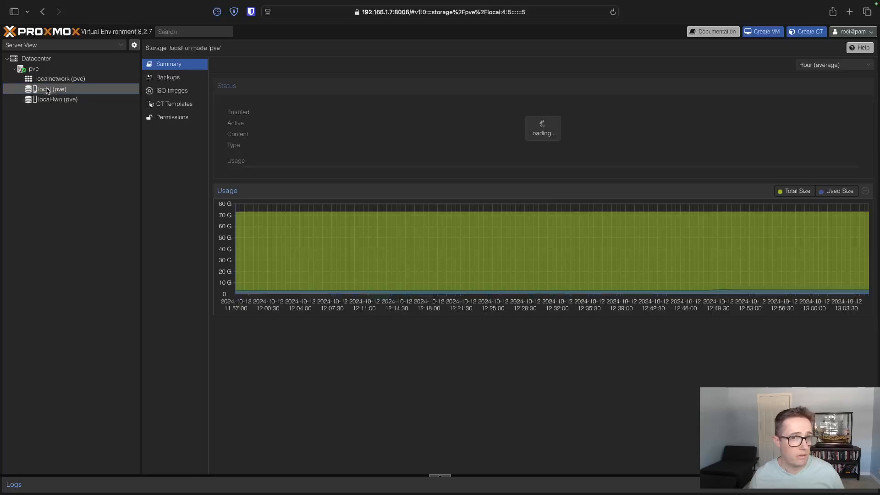
click(56, 100)
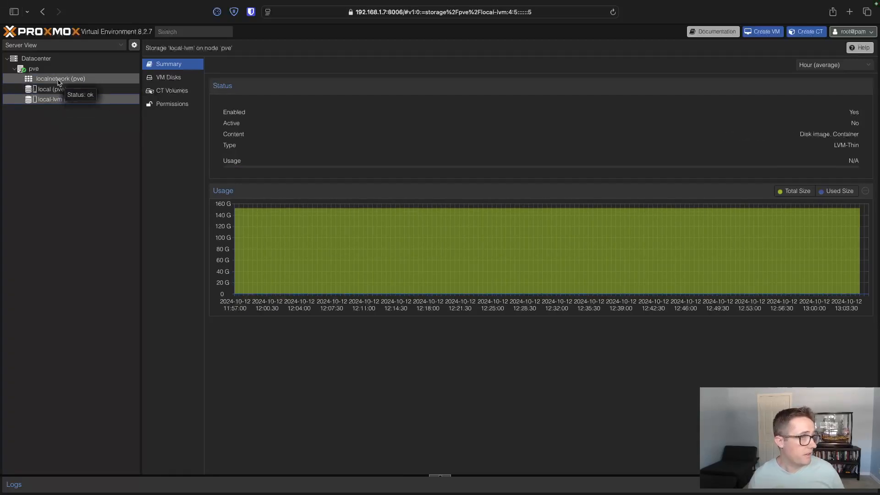
click(65, 90)
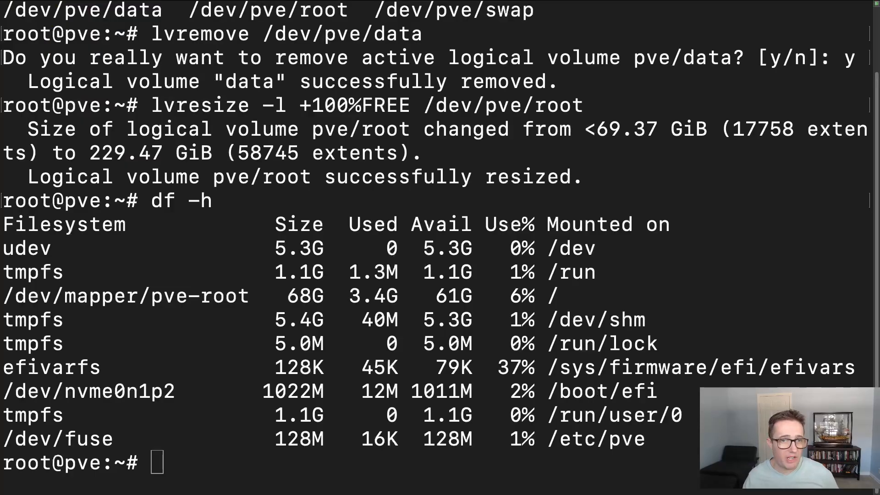
- Switch back to the terminal and clear its output with the clear command
click(473, 454)
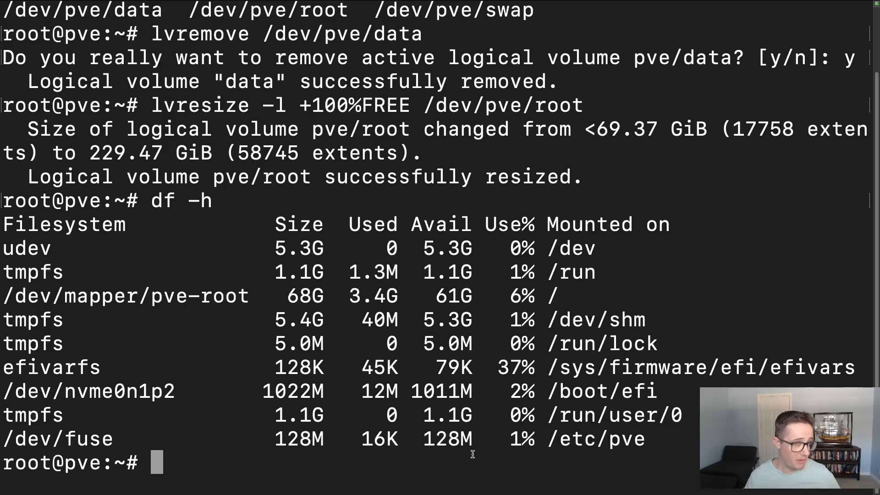
text(clear)
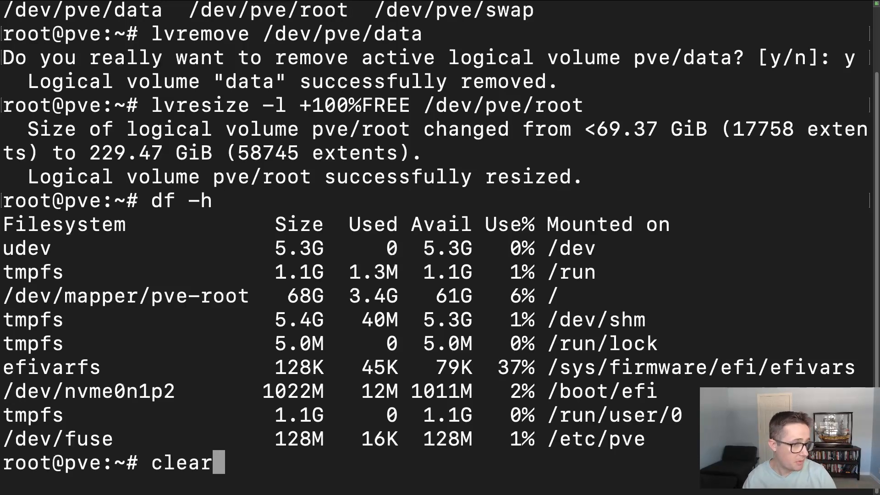
key(Return)
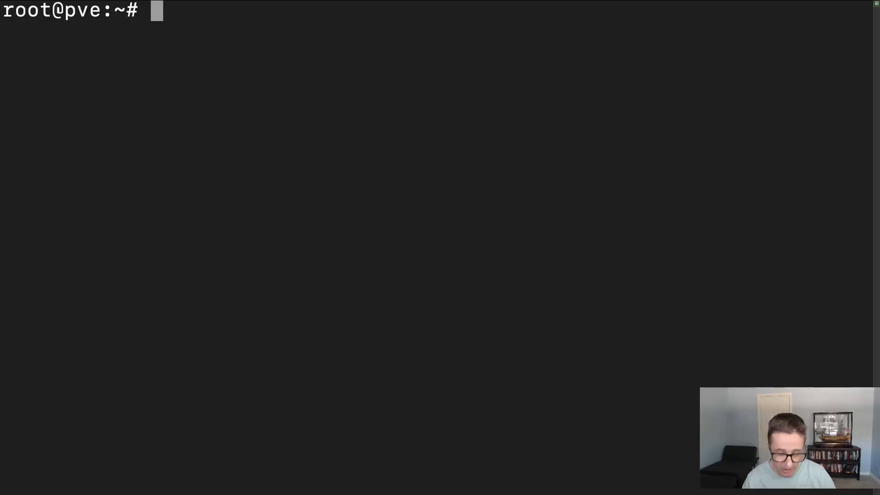
- Grow the root filesystem to fill its volume by running resize2fs /dev/mapper/pve-root, and clear the terminal output
text(re)
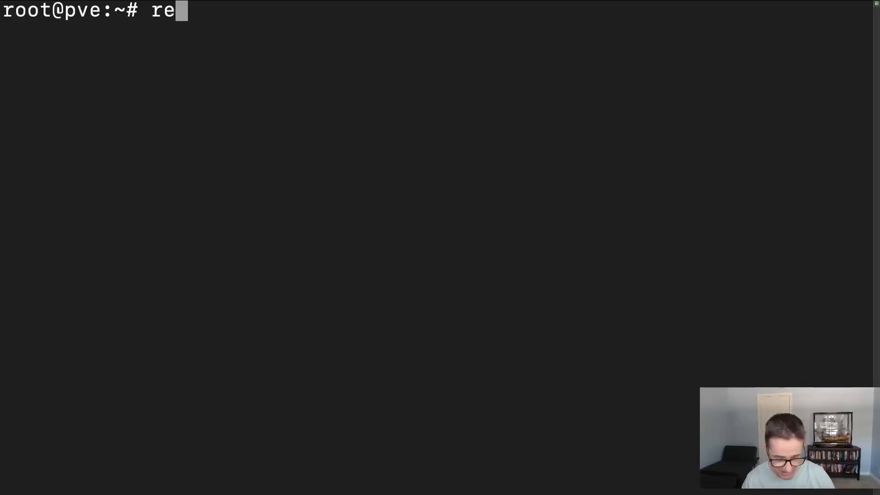
text(size)
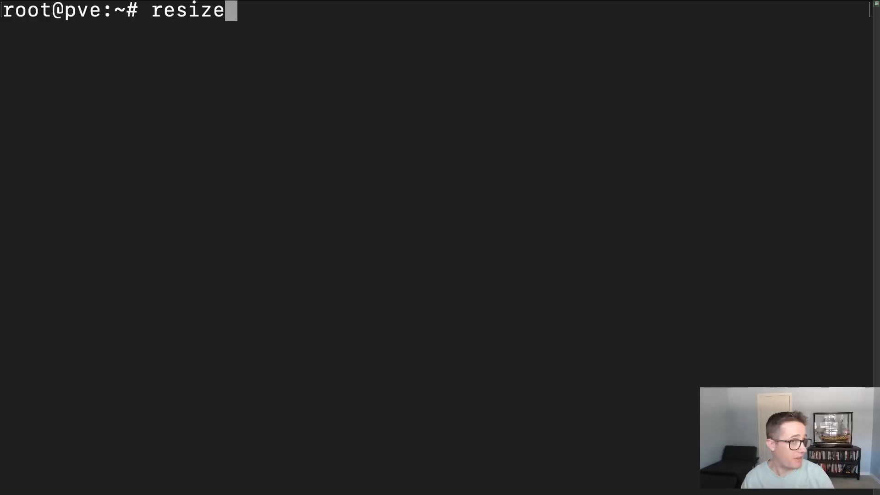
text(2fs )
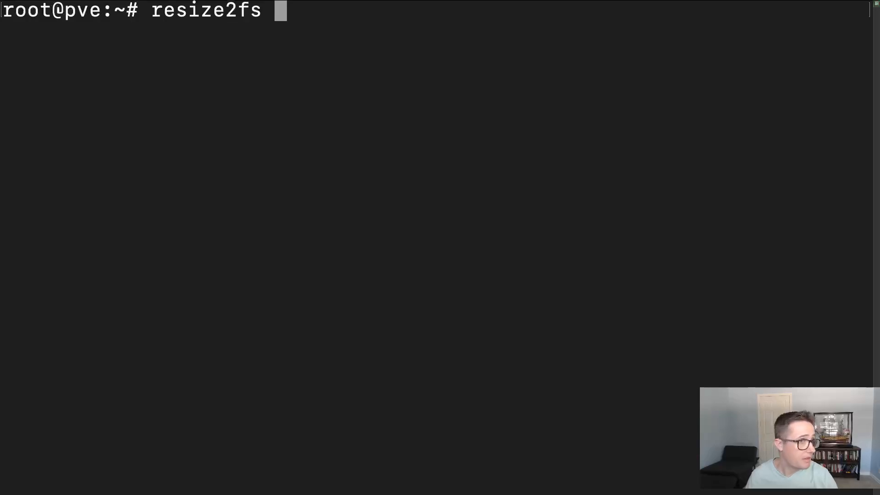
text(/dev/)
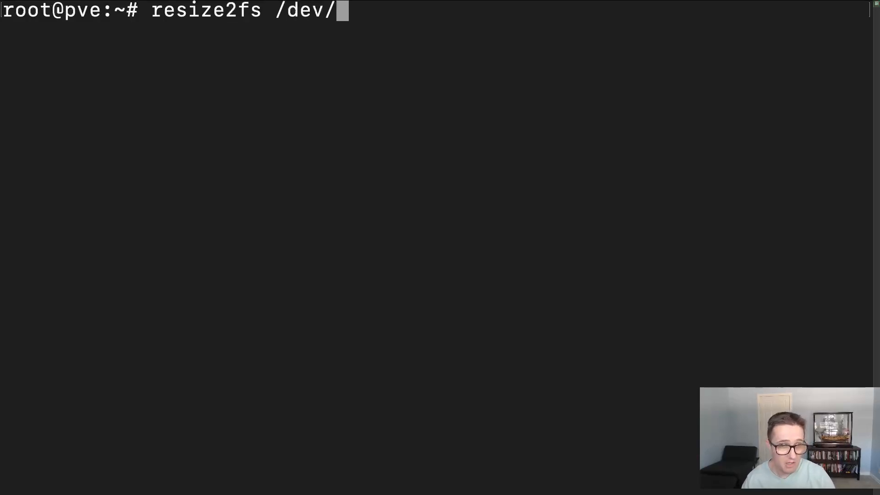
text(mapper/)
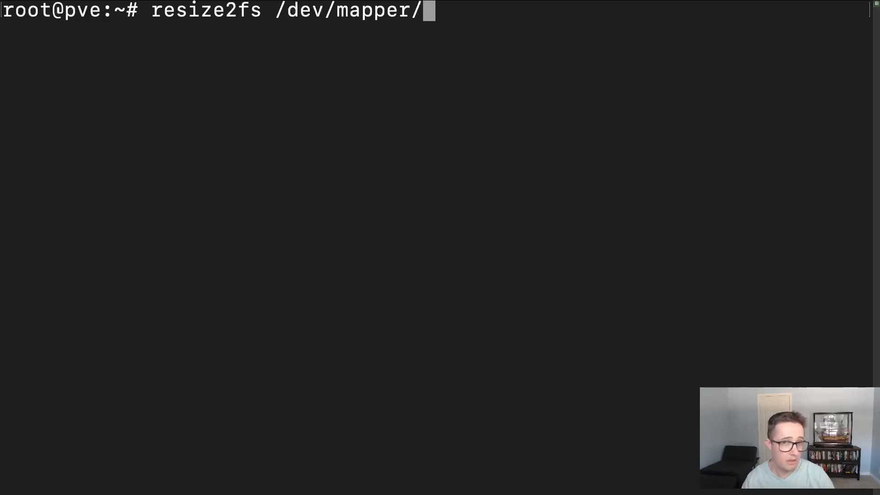
text(pve-r)
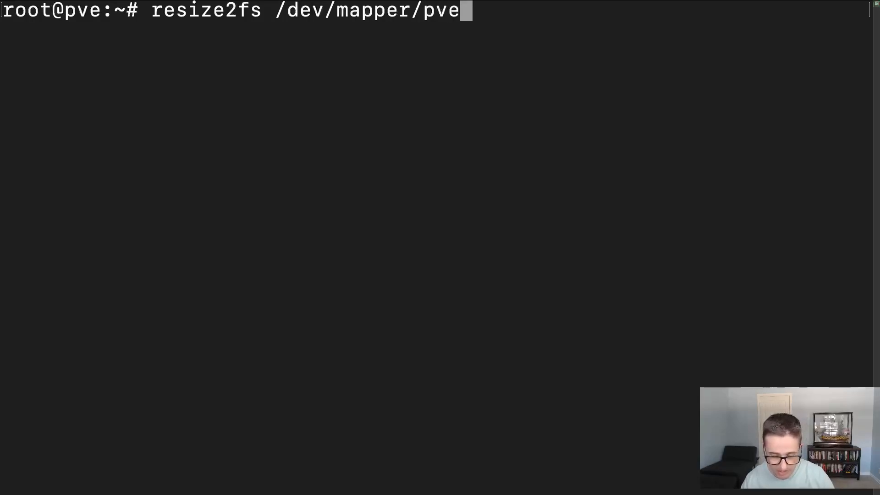
key(Tab)
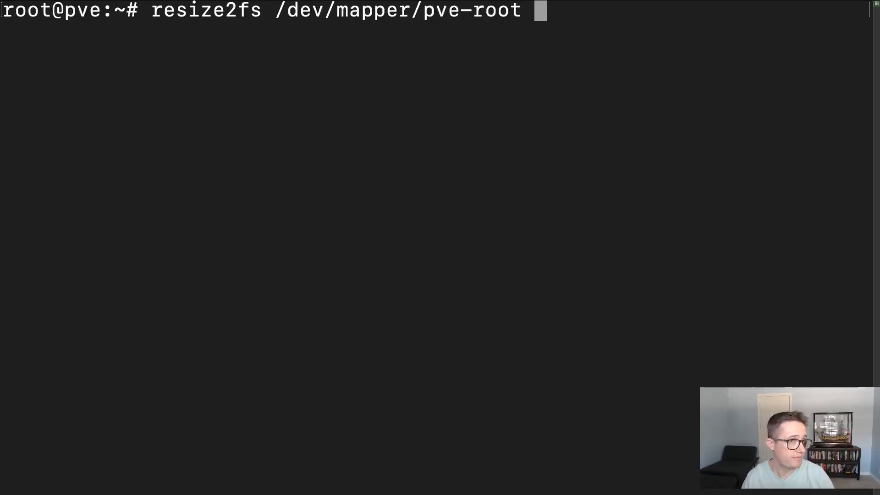
key(Return)
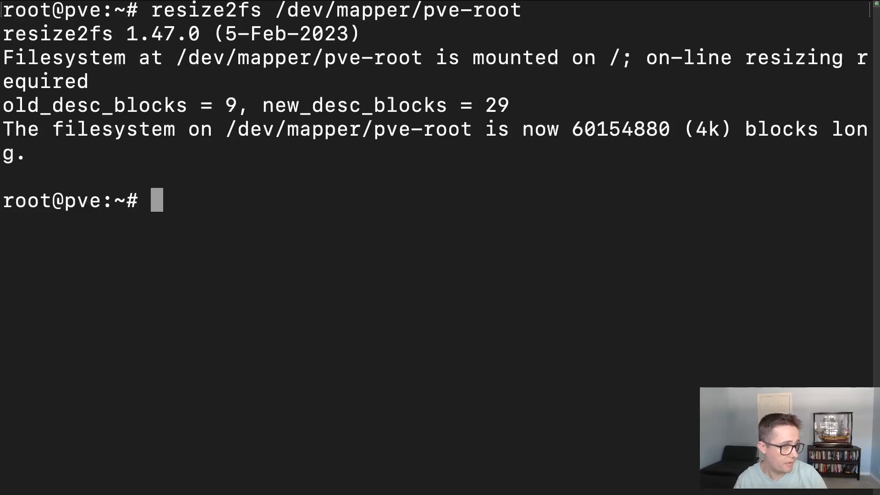
text(clear)
key(Return)
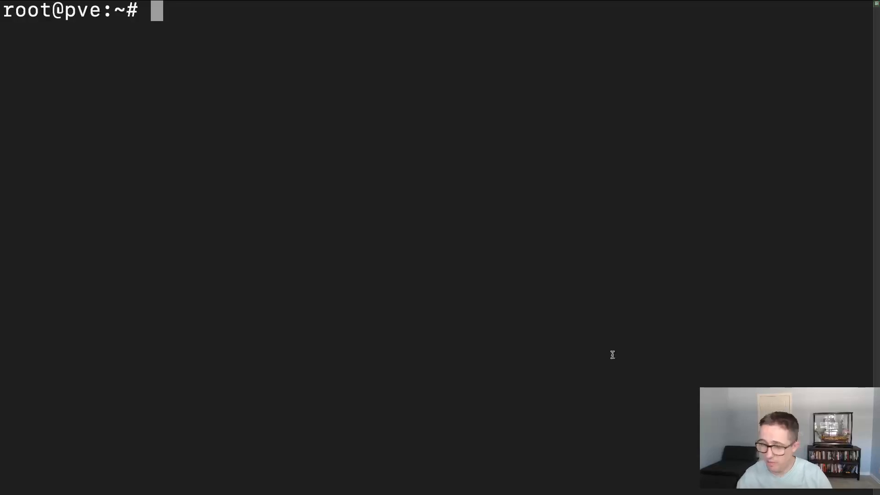
- Switch to the Proxmox VE web interface, reload it, and view the summary of the local-lvm storage
key(ctrl+Right)
click(613, 12)
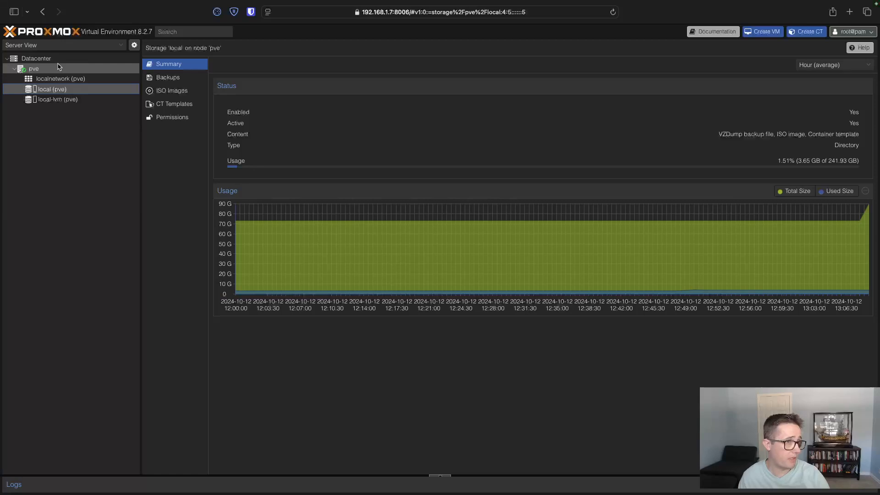
click(69, 99)
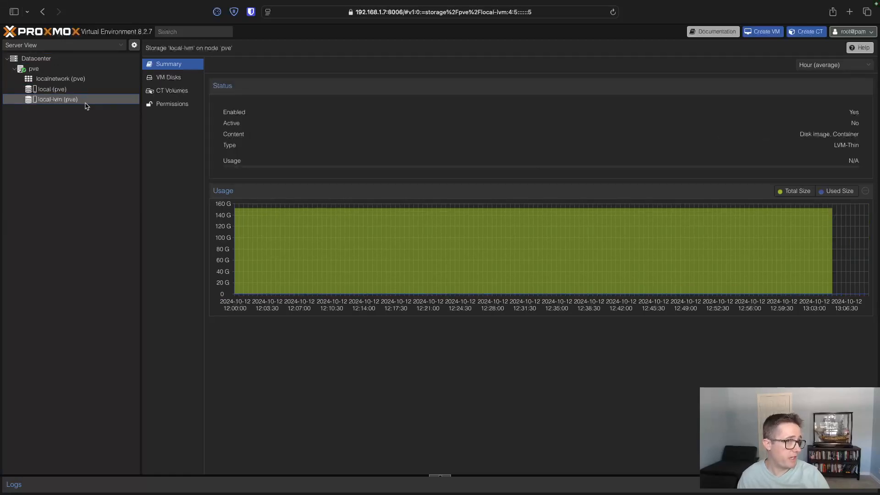
- Remove the local-lvm entry from the Datacenter storage list, confirm the removal, and check the local storage summary
click(36, 59)
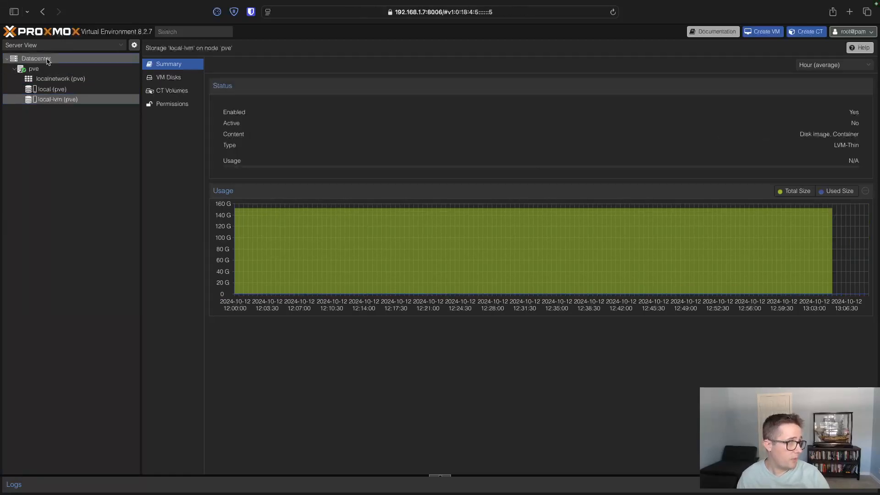
click(182, 143)
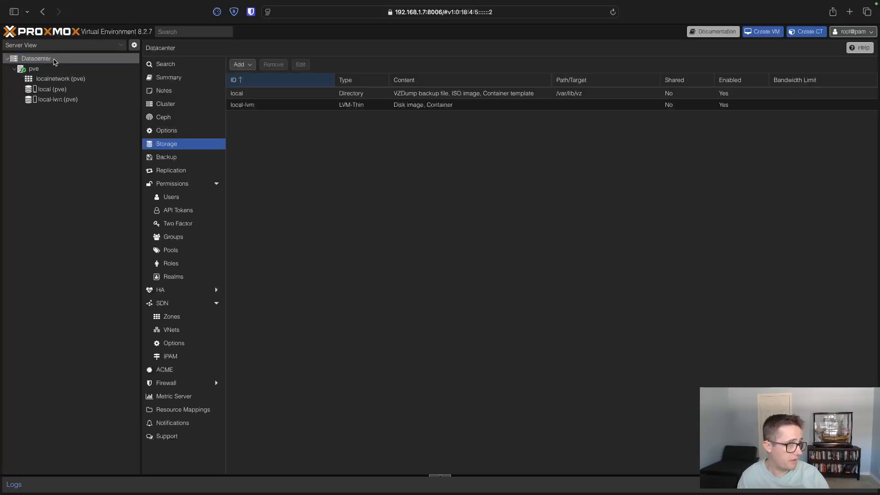
click(289, 107)
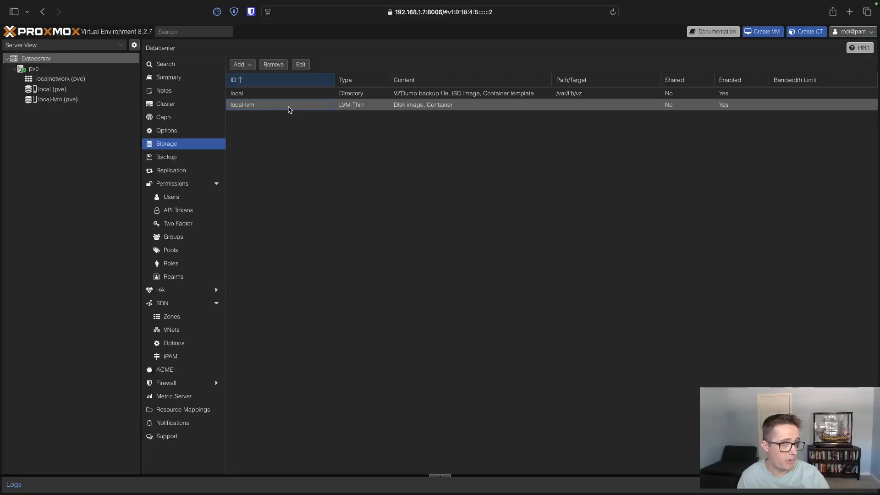
click(280, 65)
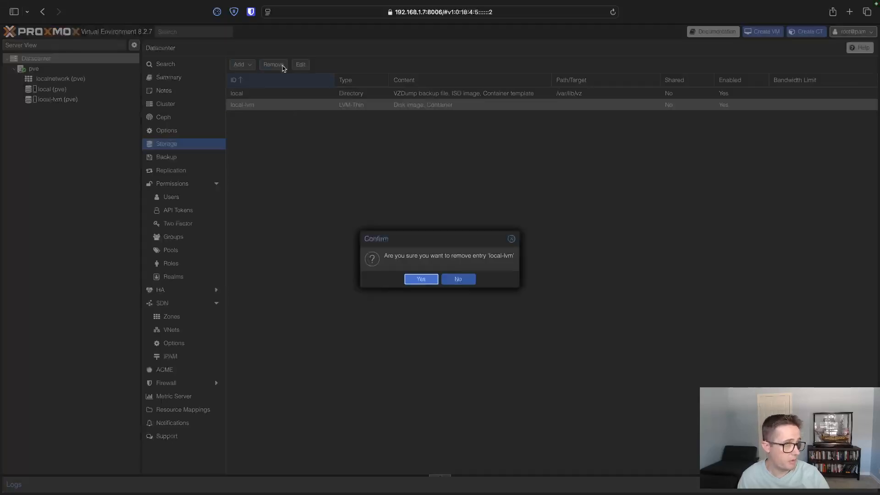
click(421, 281)
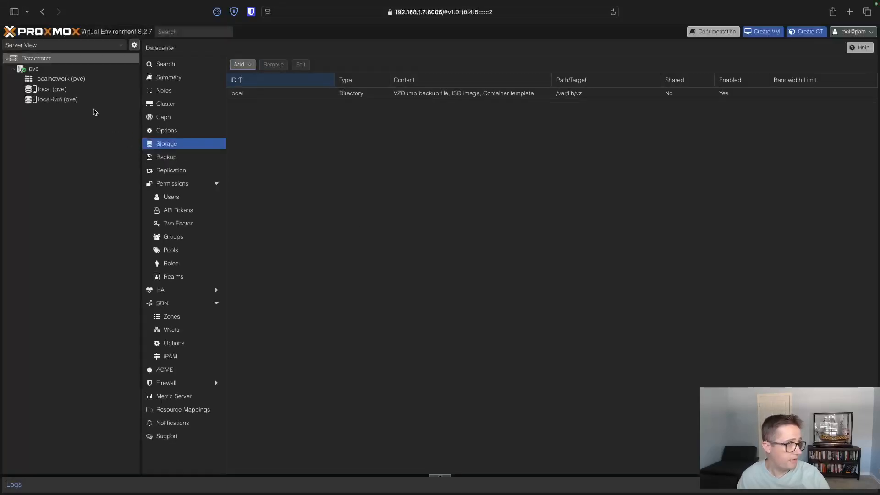
click(71, 90)
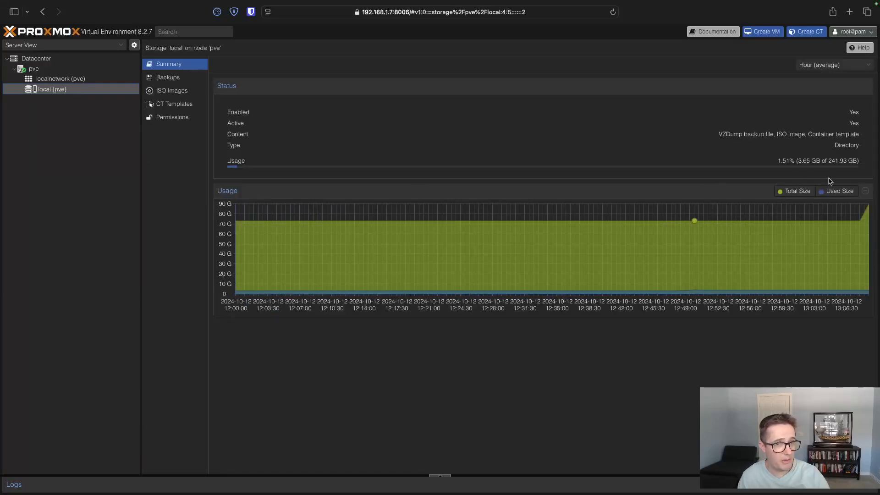